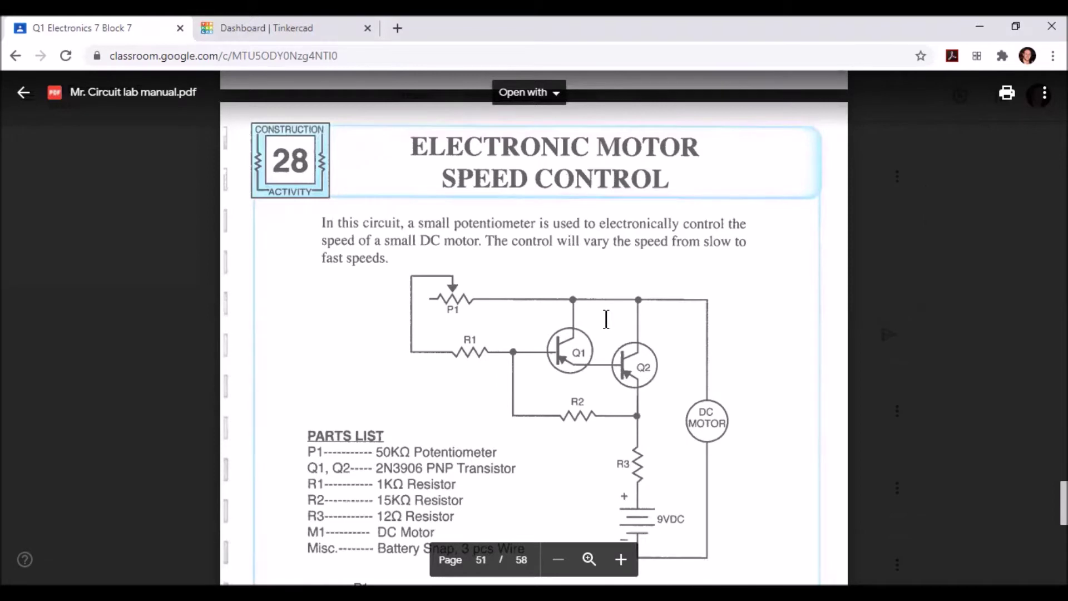
# Step: Review activity 28 in the lab manual and place a Breadboard Mini in the middle of the Tinkercad circuit workspace
pyautogui.scroll(-5, 606, 318)
pyautogui.scroll(1, 352, 332)
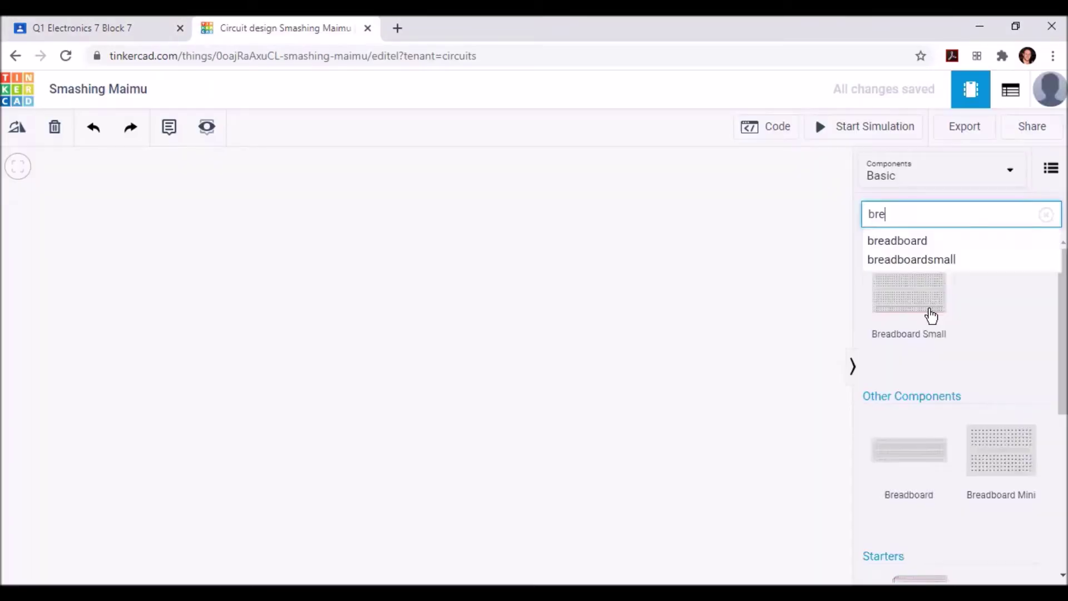
pyautogui.moveTo(929, 310); pyautogui.dragTo(434, 353)
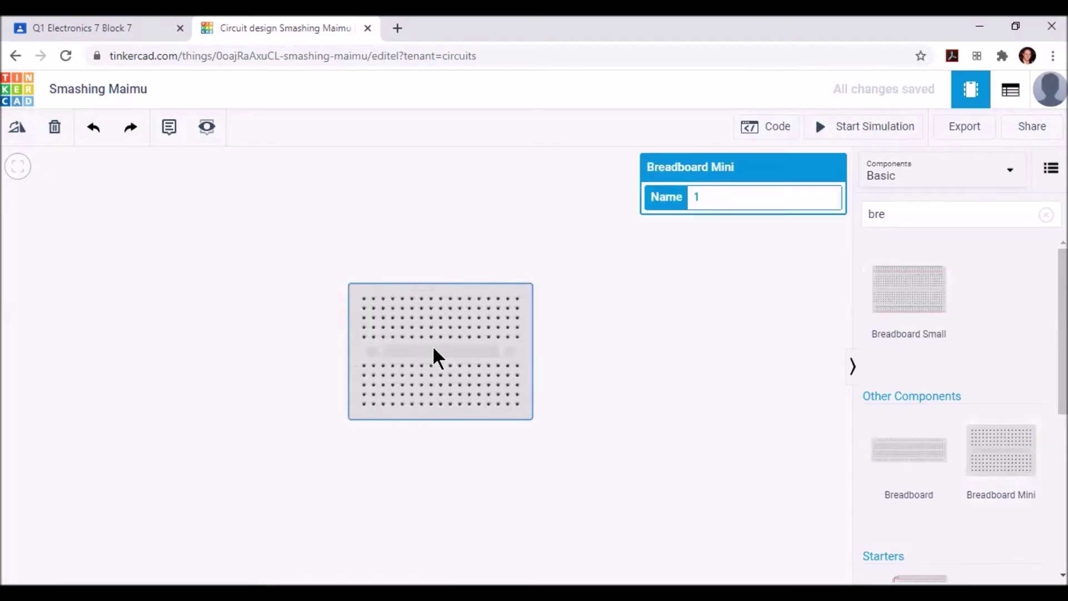
# Step: Place a potentiometer above the breadboard's left end and set its resistance to 50 kΩ
pyautogui.click(937, 214)
pyautogui.write('potent')
pyautogui.moveTo(927, 293); pyautogui.dragTo(371, 265)
pyautogui.moveTo(748, 229); pyautogui.dragTo(710, 225)
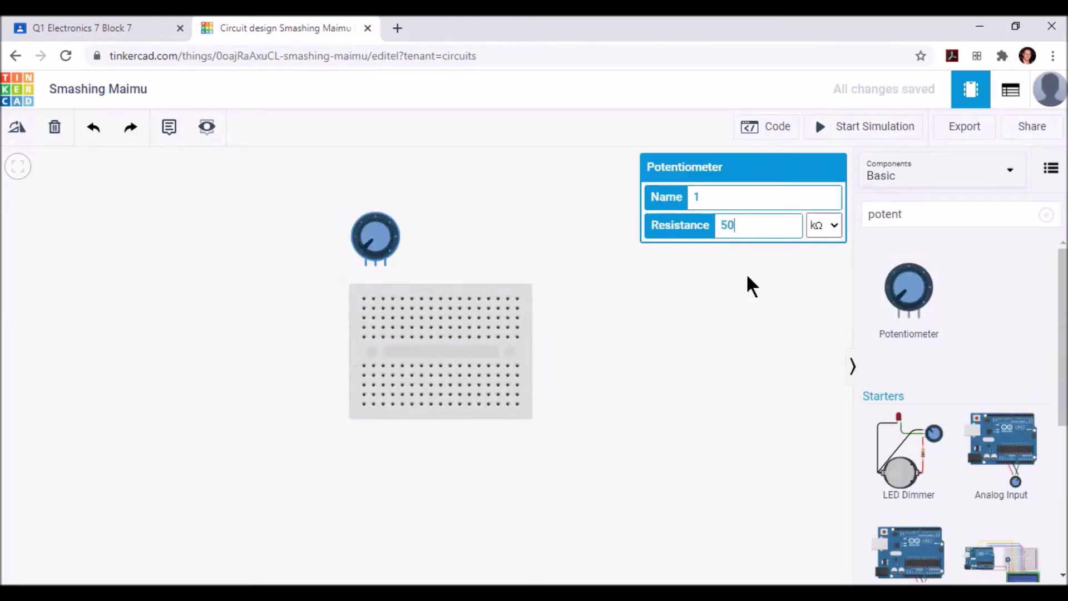
# Step: Add two PNP transistors, one above the breadboard and one below it rotated upside down so its legs face the board
pyautogui.click(920, 213)
pyautogui.press('BackSpace')
pyautogui.press('BackSpace')
pyautogui.press('BackSpace')
pyautogui.press('BackSpace')
pyautogui.press('BackSpace')
pyautogui.press('BackSpace')
pyautogui.write('pnp')
pyautogui.moveTo(909, 334); pyautogui.dragTo(495, 448)
pyautogui.click(20, 131)
pyautogui.click(20, 130)
pyautogui.click(20, 130)
pyautogui.click(20, 131)
pyautogui.click(20, 130)
# Step: Place three resistors: 1 kΩ below the breadboard, 15 kΩ above it, and 12 Ω between the potentiometer and the upper transistor
pyautogui.click(931, 212)
pyautogui.press('BackSpace')
pyautogui.press('BackSpace')
pyautogui.press('BackSpace')
pyautogui.moveTo(908, 294)
pyautogui.mouseDown()
pyautogui.moveTo(460, 472)
pyautogui.moveTo(448, 461)
pyautogui.mouseUp()
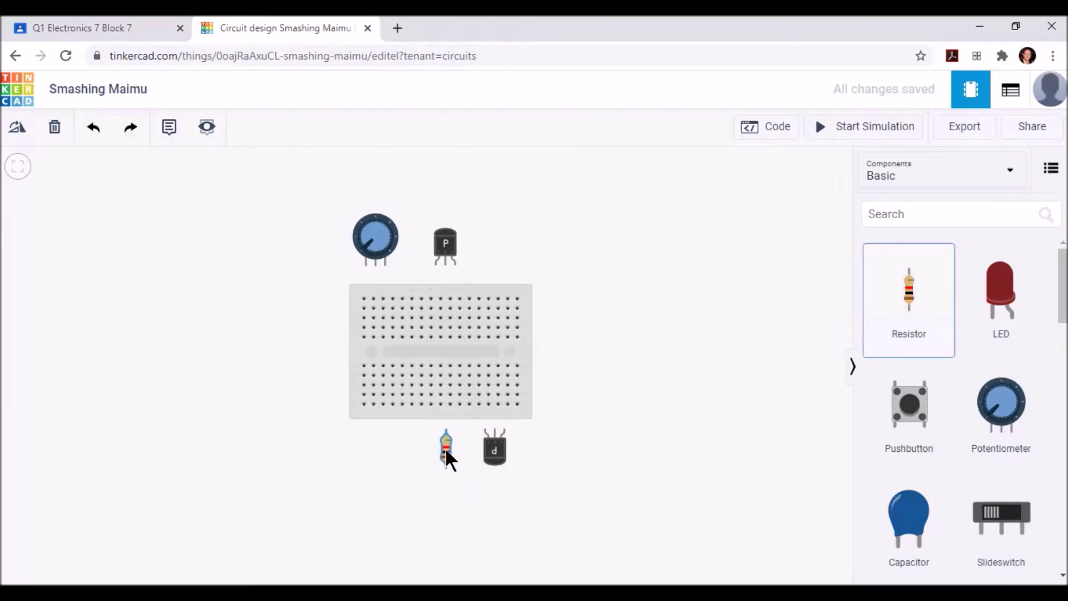
pyautogui.moveTo(890, 310); pyautogui.dragTo(485, 241)
pyautogui.click(408, 271)
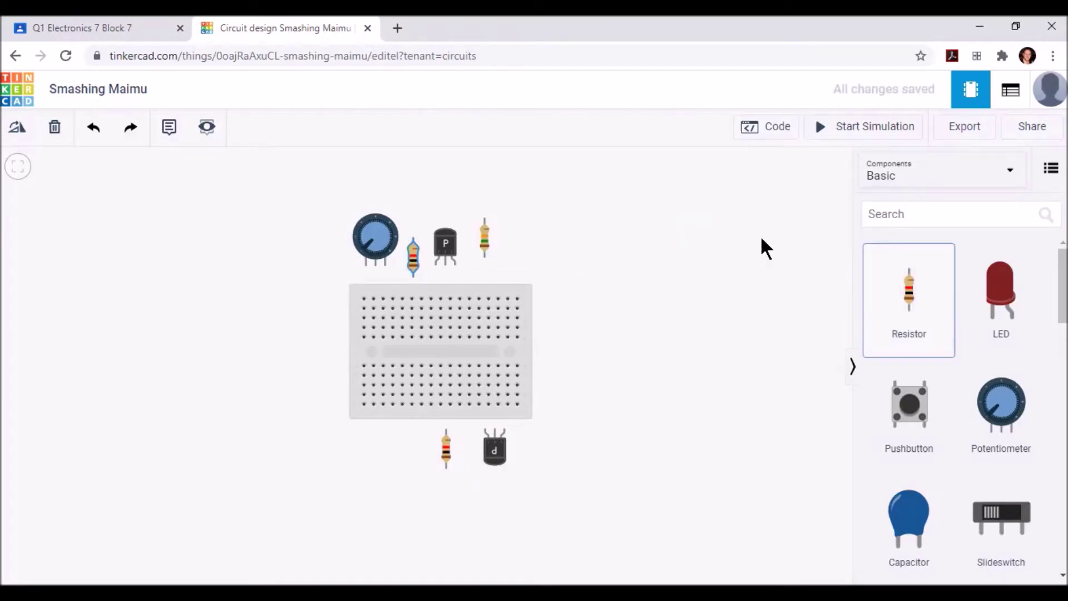
pyautogui.click(828, 227)
pyautogui.click(818, 305)
pyautogui.click(741, 303)
# Step: Find the DC motor component and place it above the breadboard's right end
pyautogui.click(966, 220)
pyautogui.write('moto')
pyautogui.moveTo(1001, 292)
pyautogui.mouseDown()
pyautogui.moveTo(620, 353)
pyautogui.moveTo(549, 250)
pyautogui.mouseUp()
# Step: Place a 9V battery to the lower left of the breadboard and rotate it so its terminals face the board
pyautogui.click(908, 219)
pyautogui.press('BackSpace')
pyautogui.press('BackSpace')
pyautogui.press('BackSpace')
pyautogui.press('BackSpace')
pyautogui.write('bat')
pyautogui.moveTo(909, 289)
pyautogui.mouseDown()
pyautogui.moveTo(337, 476)
pyautogui.moveTo(192, 556)
pyautogui.moveTo(178, 500)
pyautogui.mouseUp()
pyautogui.press('r')
pyautogui.press('r')
pyautogui.press('r')
pyautogui.press('r')
pyautogui.press('r')
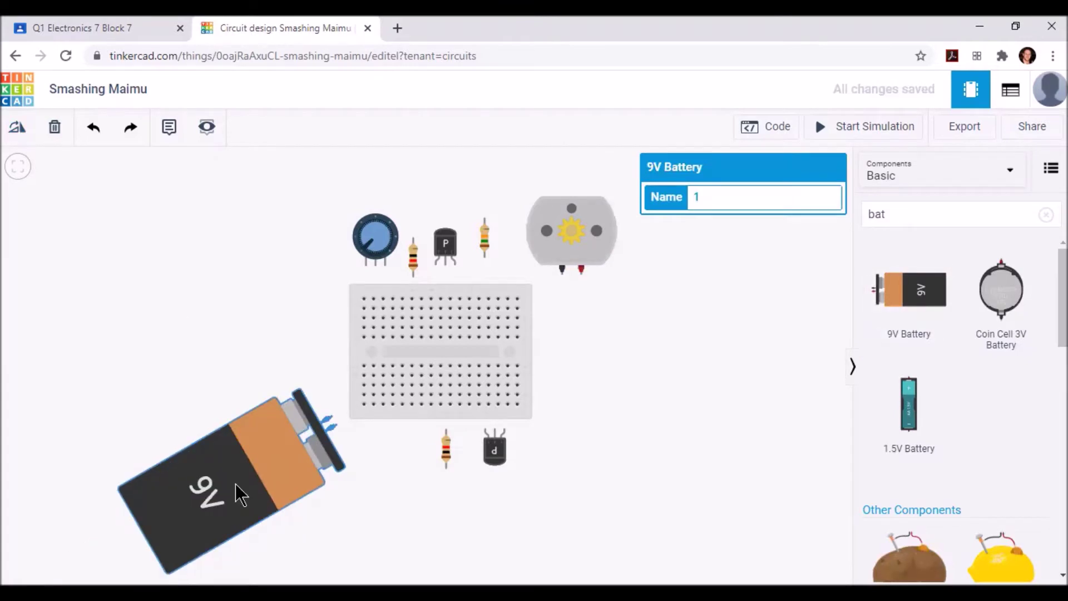
# Step: Consult the enlarged breadboard diagram in the manual and plug the potentiometer into the first three holes of the breadboard's top row
pyautogui.click(112, 29)
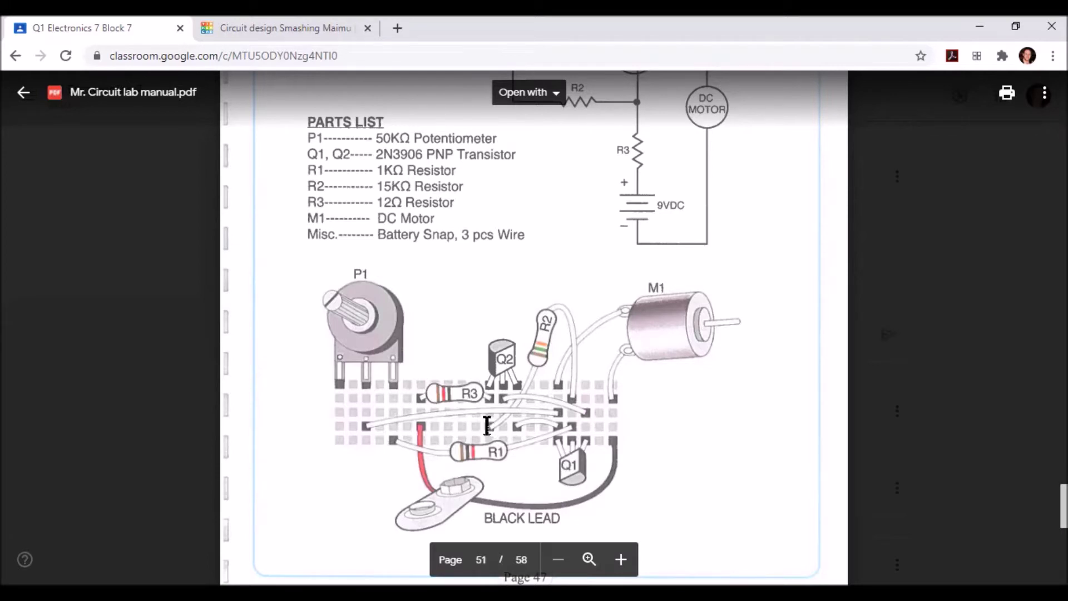
pyautogui.scroll(-1, 488, 426)
pyautogui.scroll(3, 499, 445)
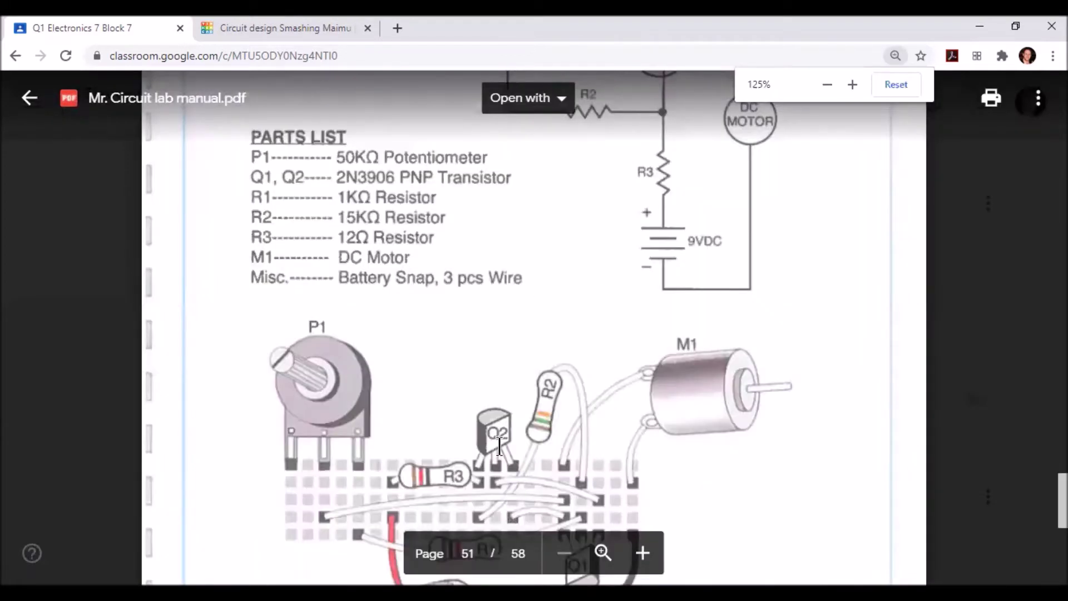
pyautogui.scroll(1, 509, 447)
pyautogui.scroll(2, 510, 447)
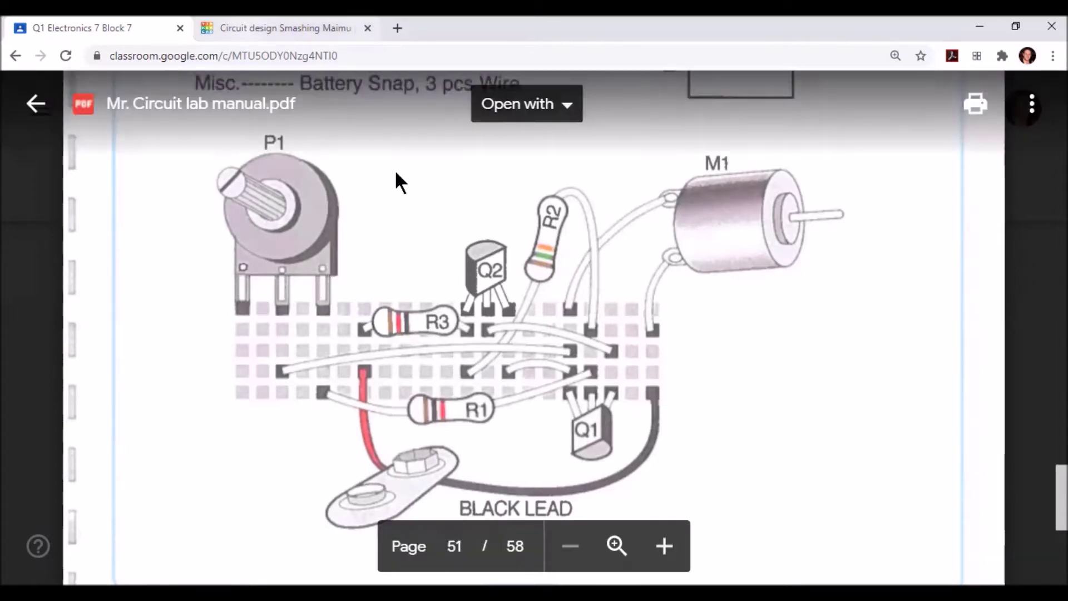
pyautogui.hotkey('ctrl', 'Tab')
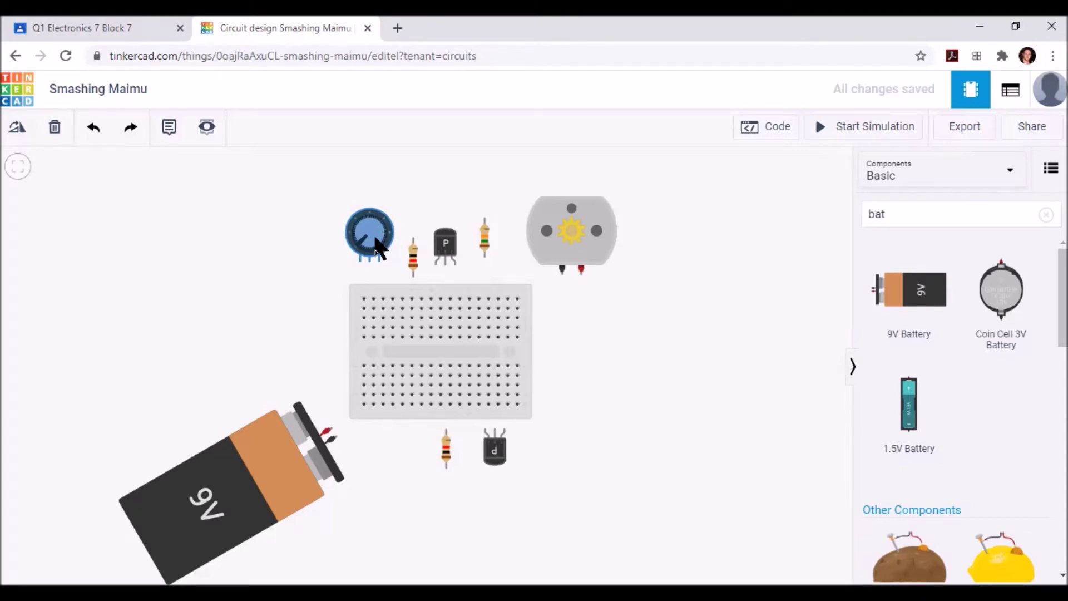
pyautogui.moveTo(380, 267); pyautogui.dragTo(379, 269)
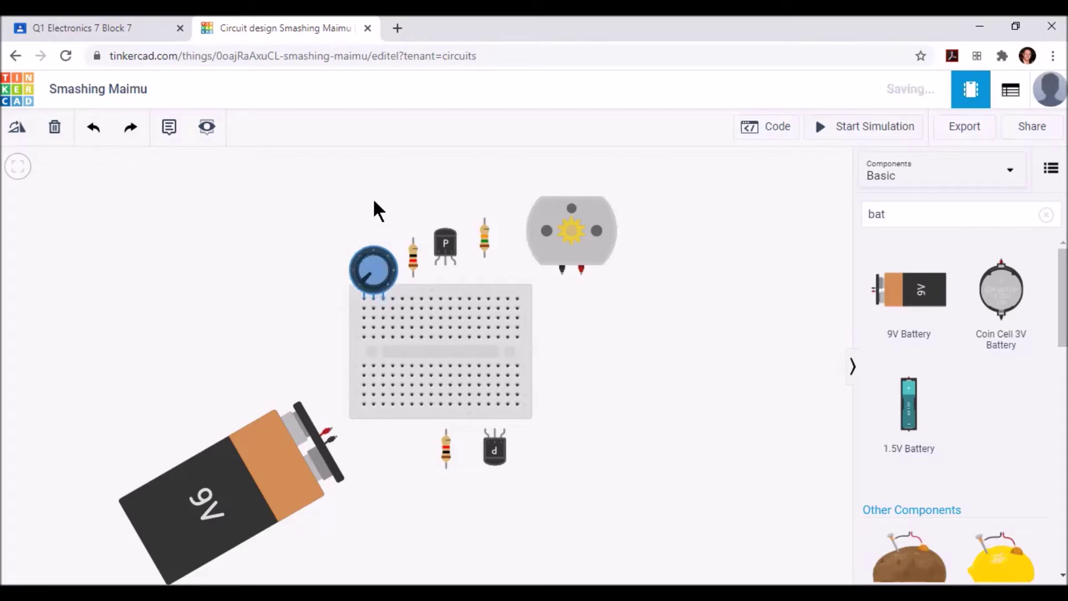
# Step: Following the manual, plug the upper transistor into top-row columns 8 to 10 and the inverted one into columns 12 to 14 above the centre gap
pyautogui.click(170, 33)
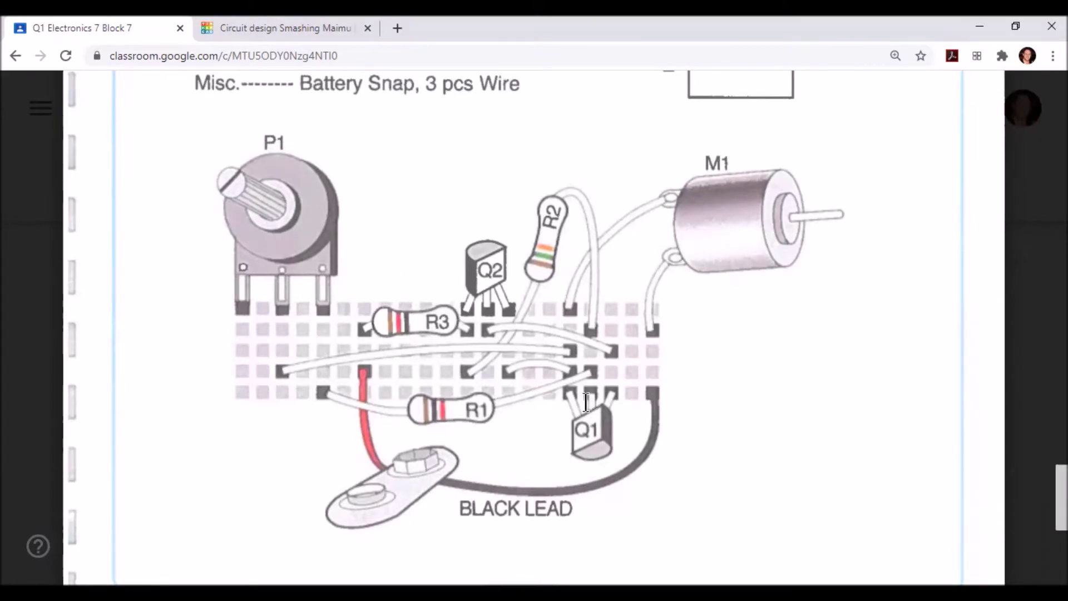
pyautogui.click(285, 29)
pyautogui.click(443, 258)
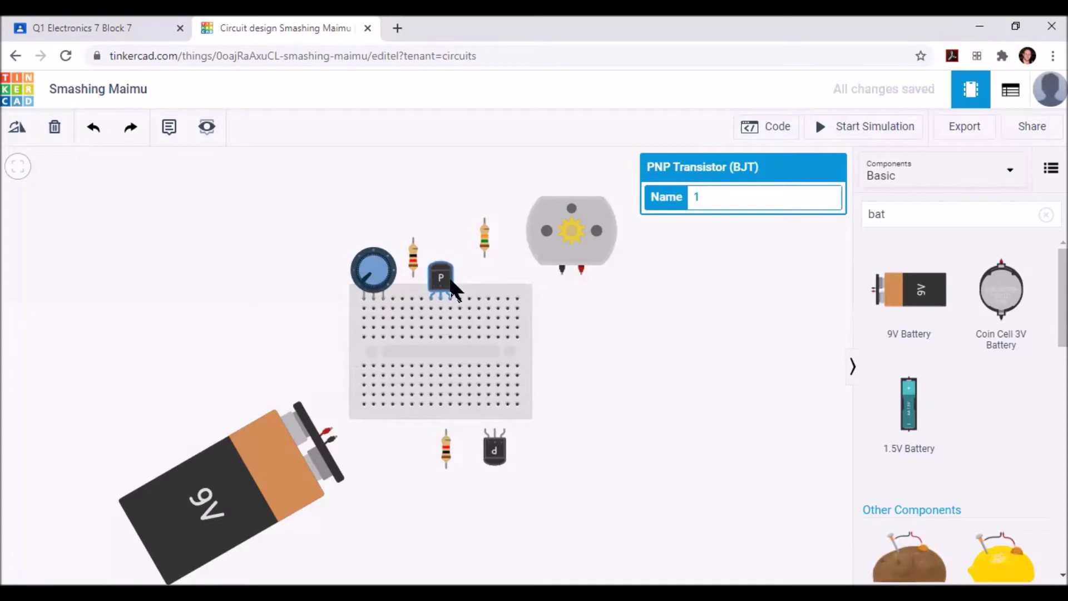
pyautogui.click(493, 449)
pyautogui.moveTo(493, 448); pyautogui.dragTo(472, 360)
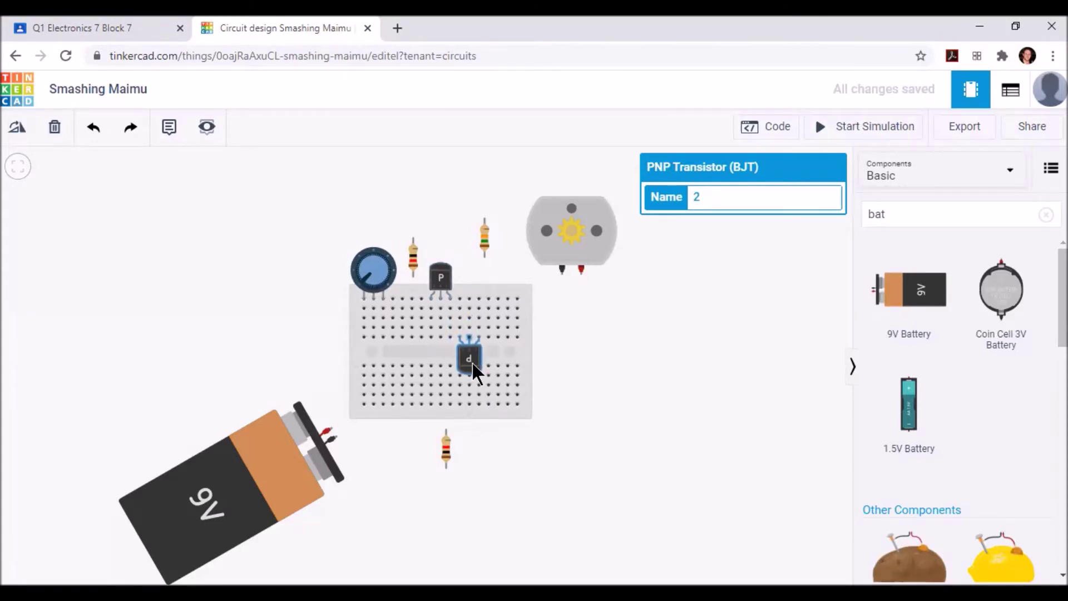
pyautogui.click(585, 388)
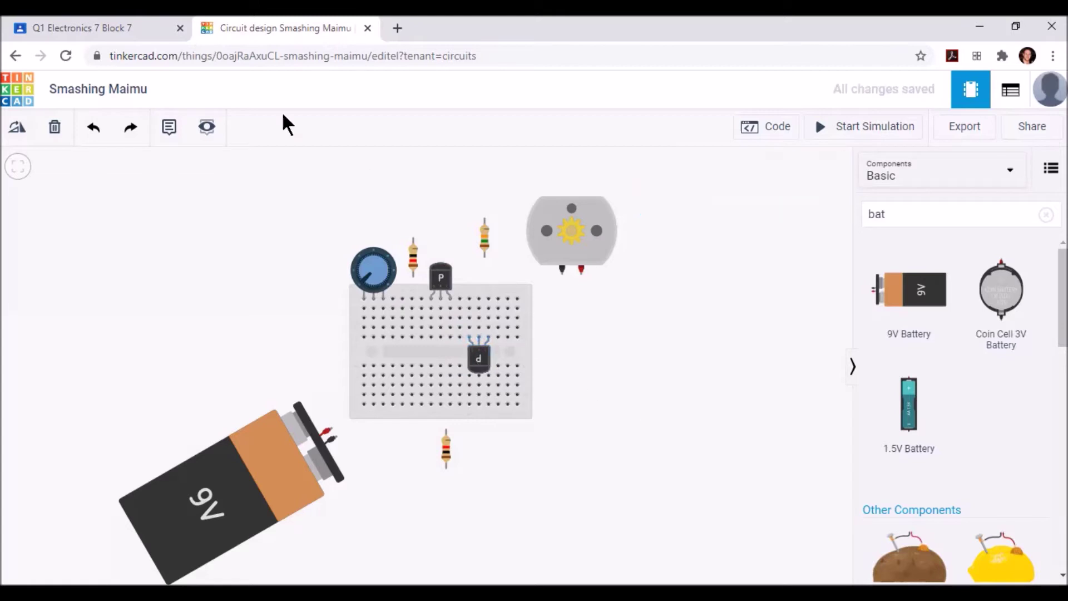
# Step: Move the motor closer to the breadboard and connect its black terminal to the top hole of column 12 with a black wire
pyautogui.click(147, 32)
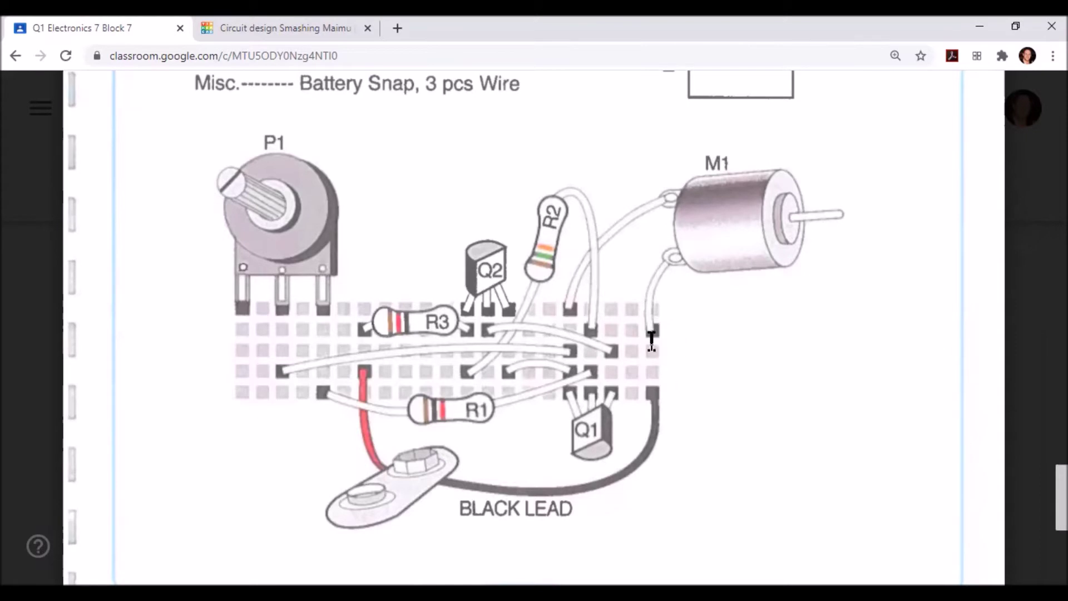
pyautogui.click(264, 26)
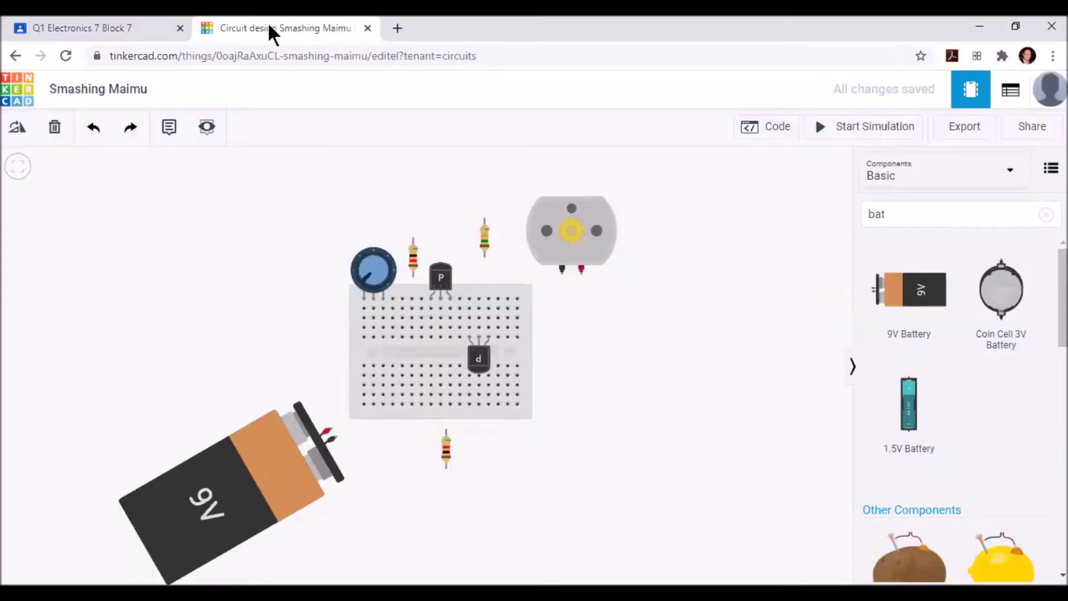
pyautogui.moveTo(543, 242); pyautogui.dragTo(524, 229)
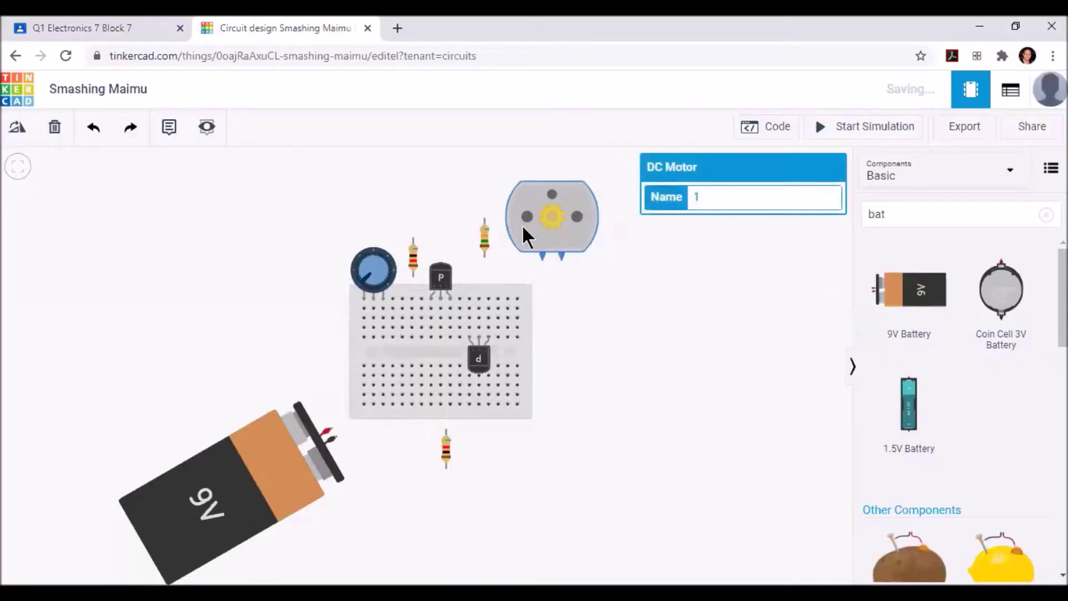
pyautogui.click(541, 262)
pyautogui.click(470, 298)
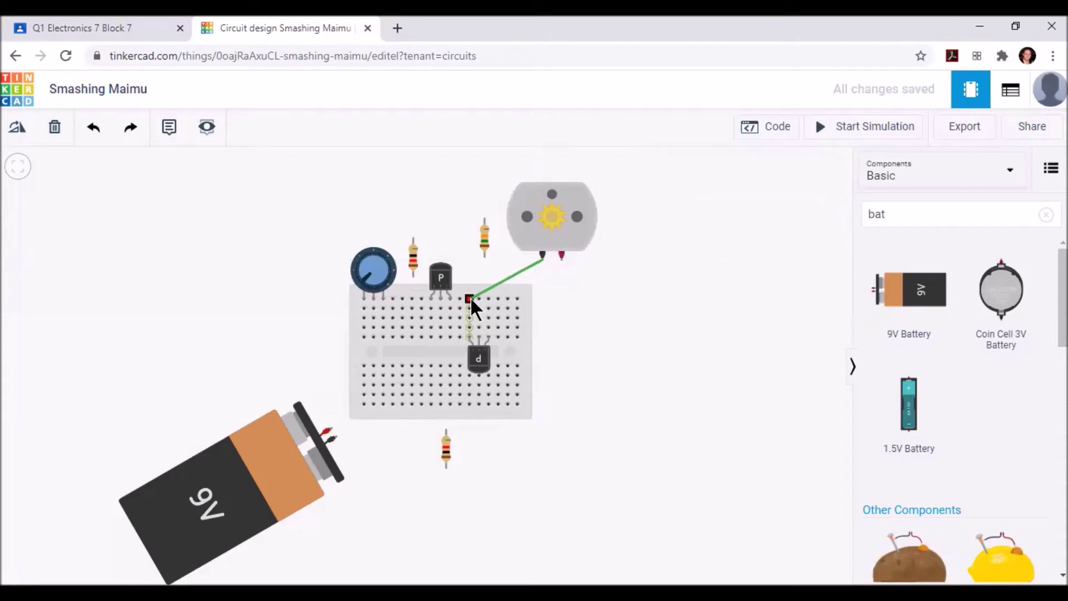
pyautogui.click(700, 197)
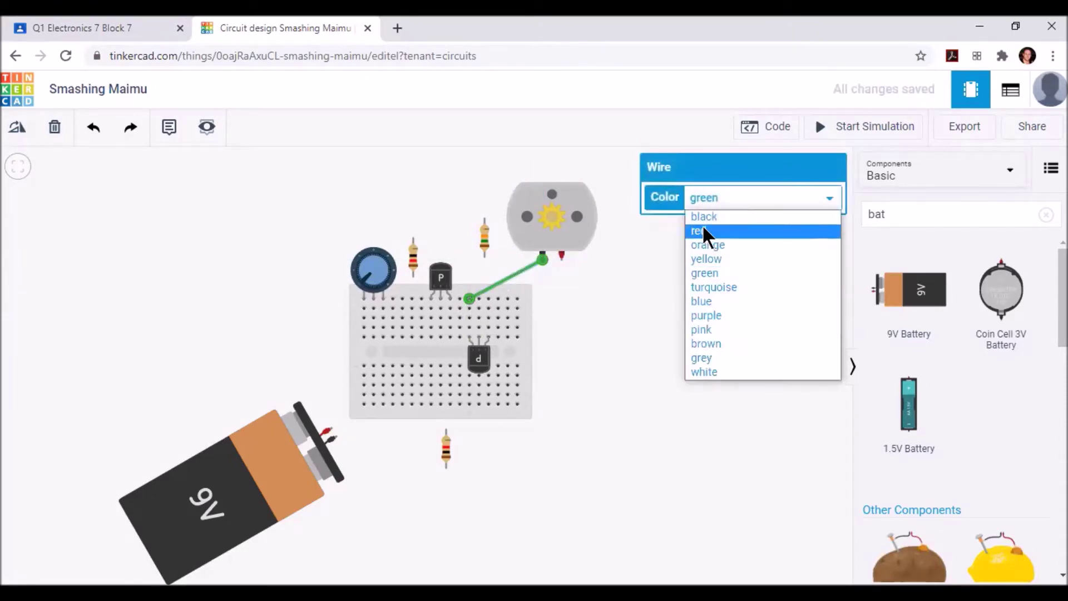
pyautogui.click(707, 216)
# Step: Connect the motor's red terminal to the third hole of the breadboard's last upper column with a red wire
pyautogui.click(562, 255)
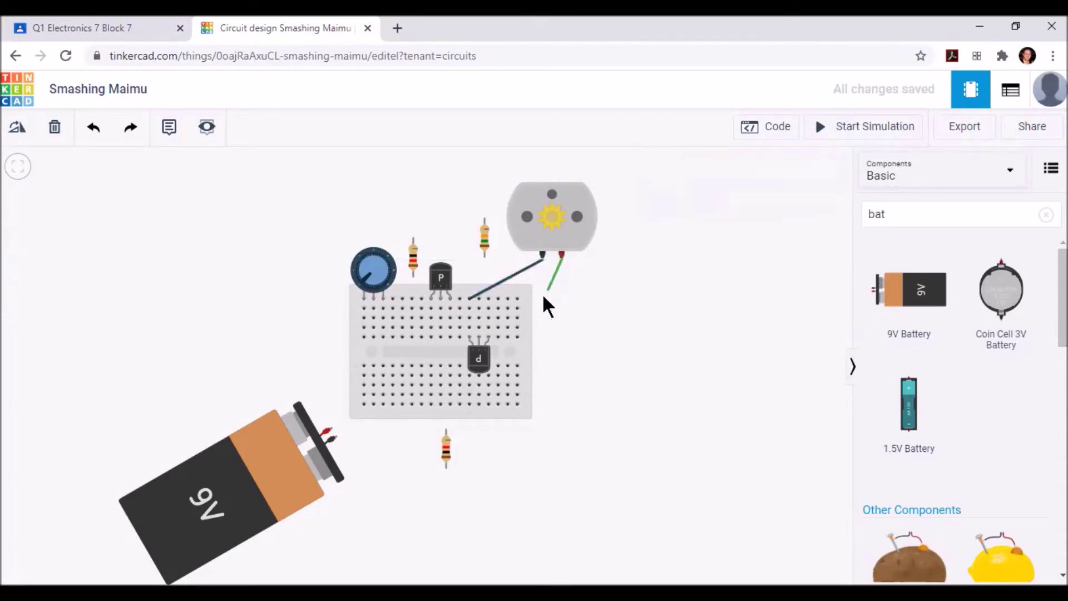
pyautogui.click(518, 318)
pyautogui.click(701, 202)
pyautogui.click(701, 232)
pyautogui.click(689, 274)
# Step: Tilt the 12 Ω resistor and wire its ends to column 5 and the upper transistor's first-leg column, as the manual shows
pyautogui.click(137, 24)
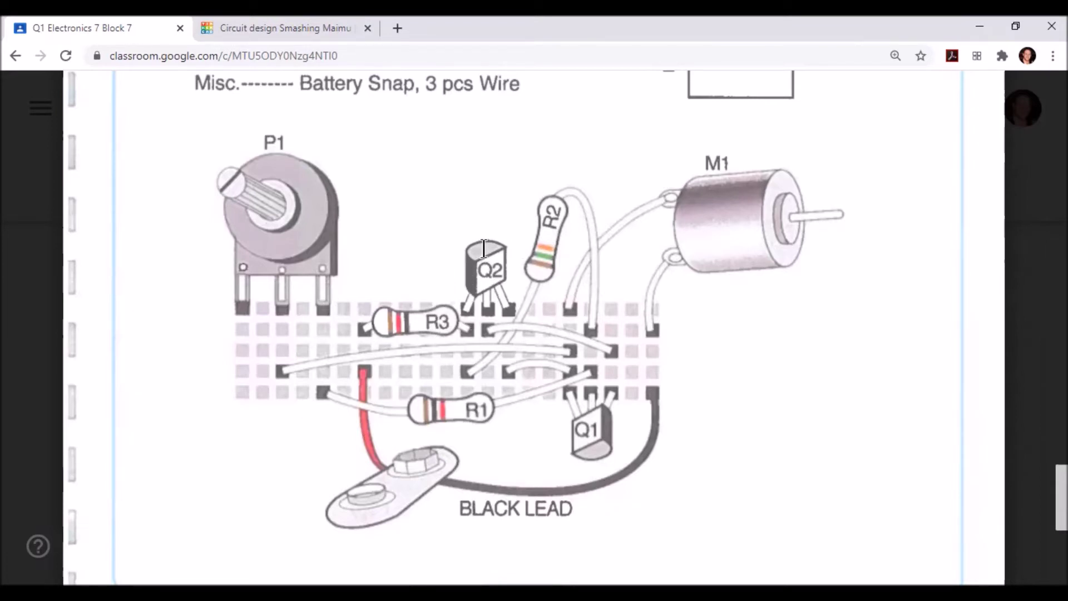
pyautogui.click(262, 28)
pyautogui.click(413, 263)
pyautogui.click(18, 129)
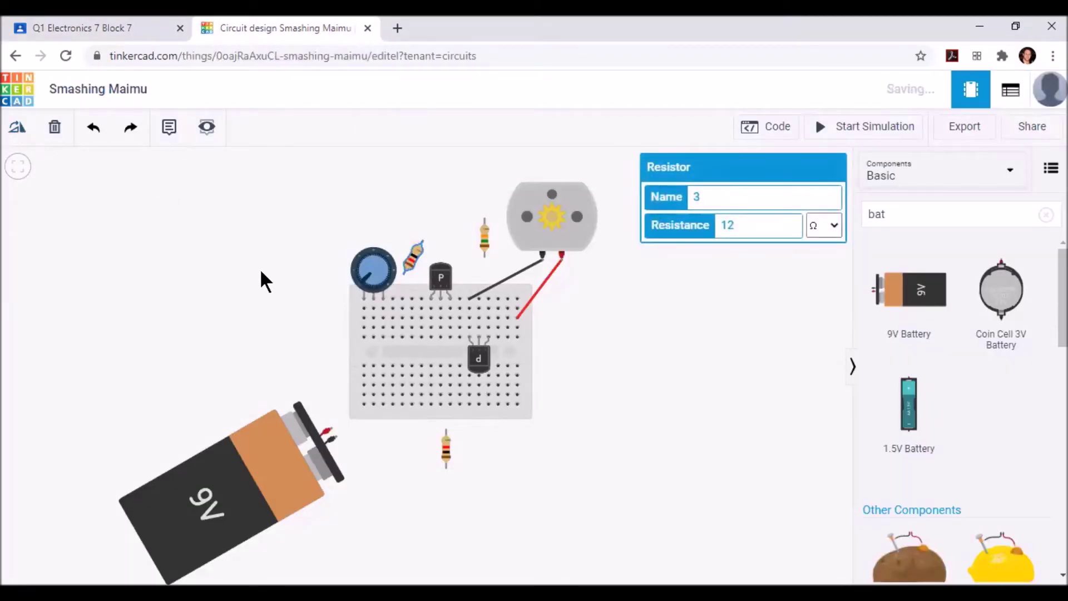
pyautogui.click(407, 268)
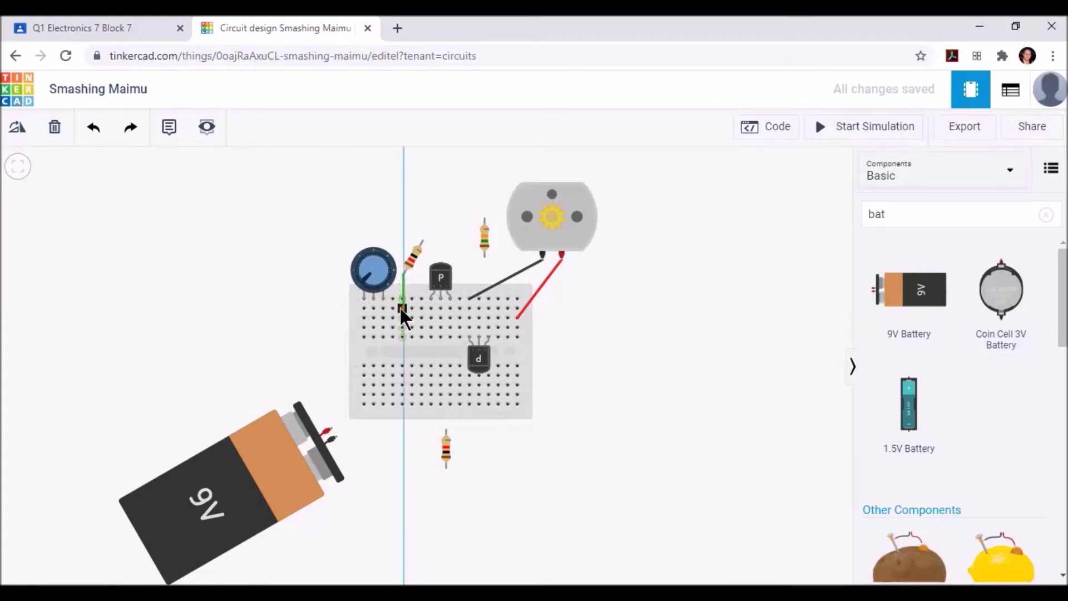
pyautogui.click(401, 307)
pyautogui.click(423, 244)
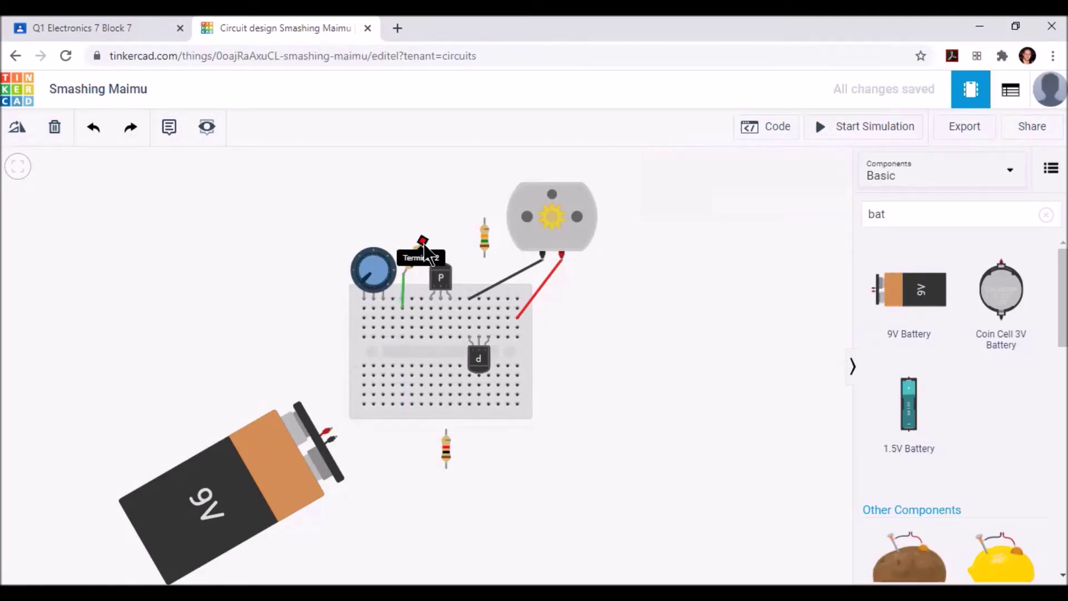
pyautogui.click(431, 308)
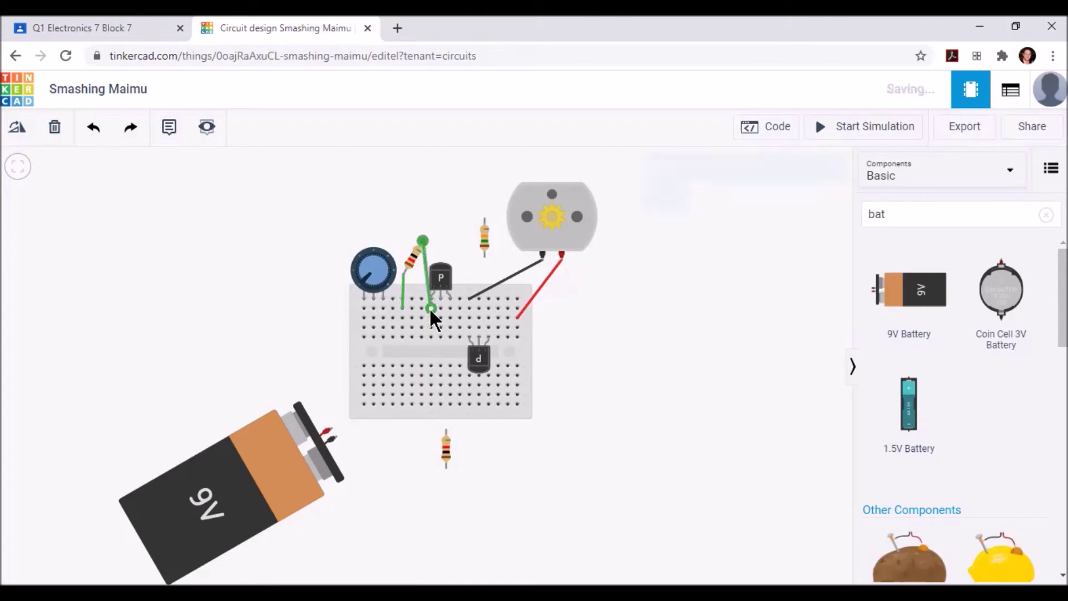
pyautogui.click(371, 200)
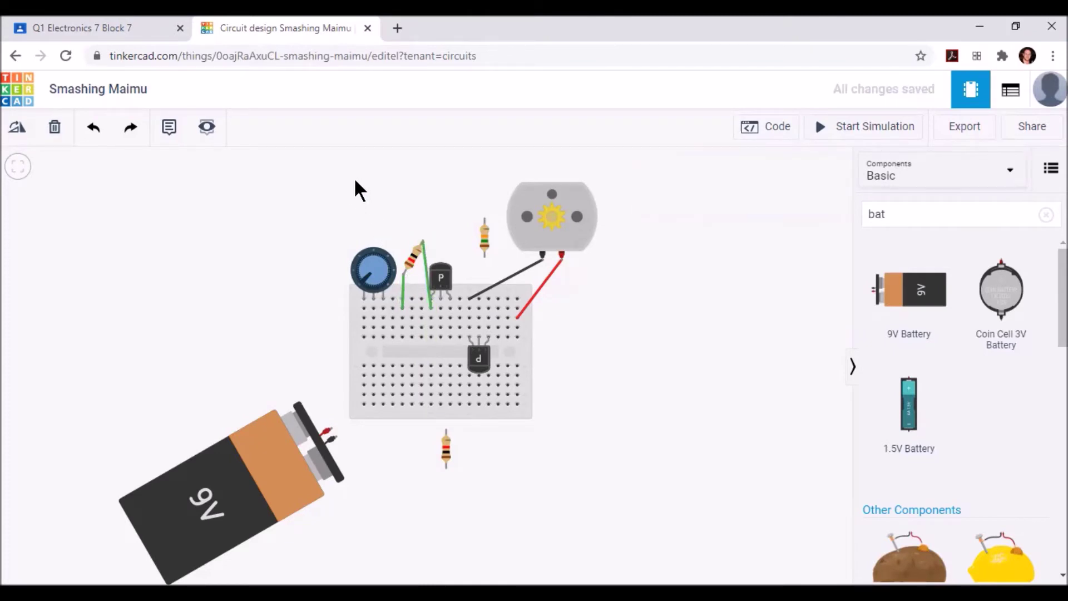
# Step: Tilt the 15 kΩ resistor and wire it between the upper transistor's first-leg column and the lower transistor's middle-leg column
pyautogui.click(145, 26)
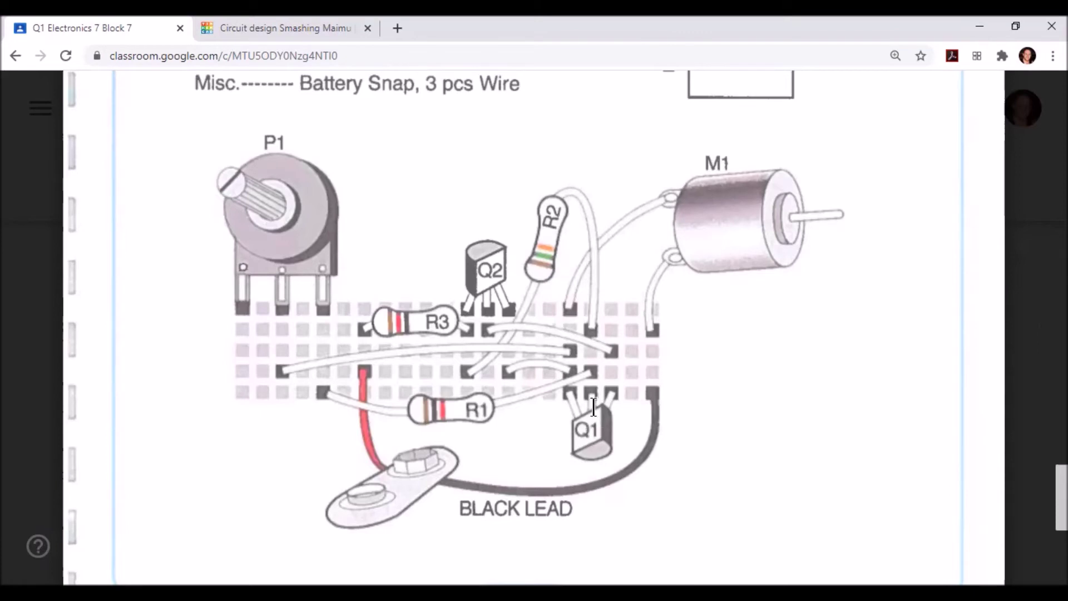
pyautogui.click(277, 23)
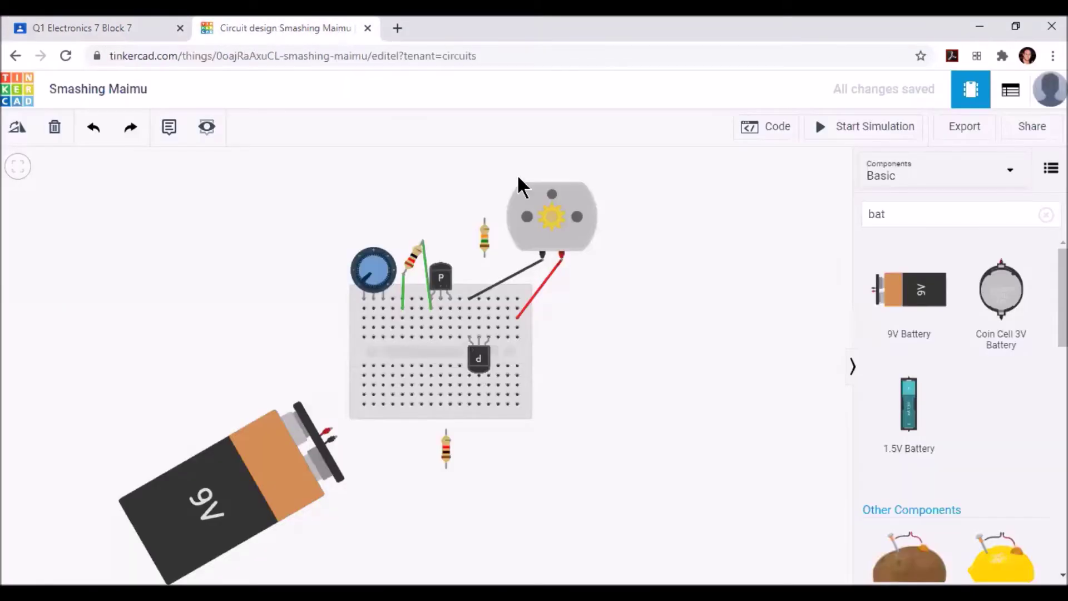
pyautogui.moveTo(481, 238); pyautogui.dragTo(468, 245)
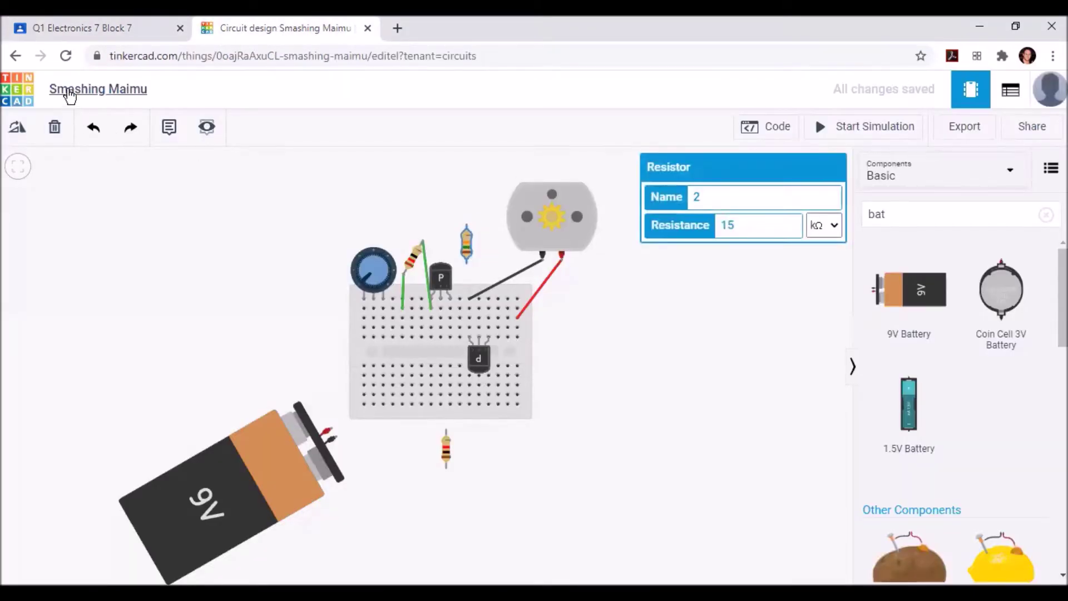
pyautogui.click(17, 128)
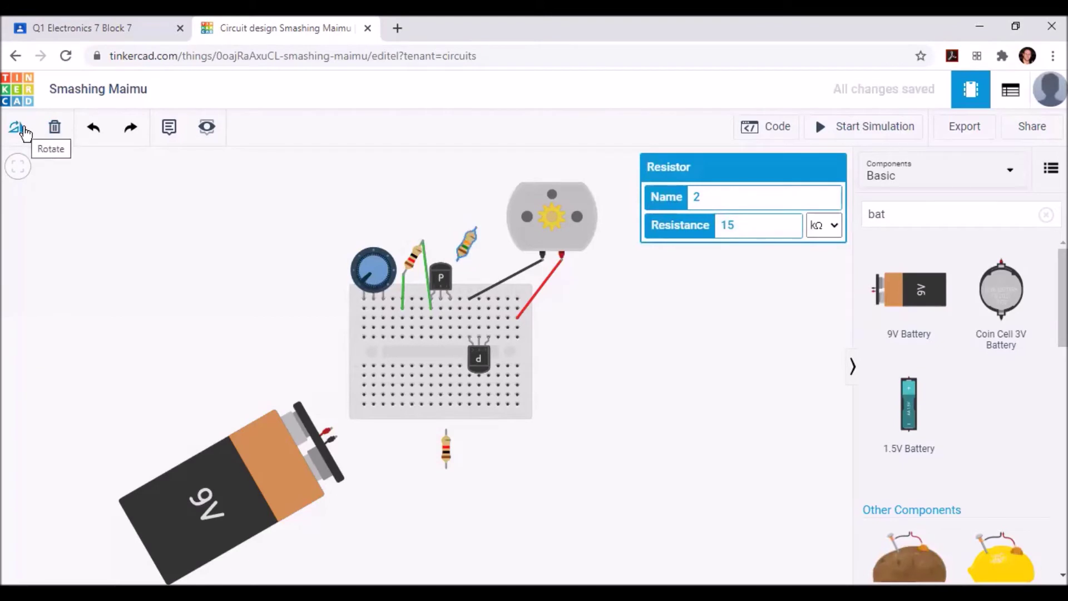
pyautogui.click(470, 271)
pyautogui.click(449, 308)
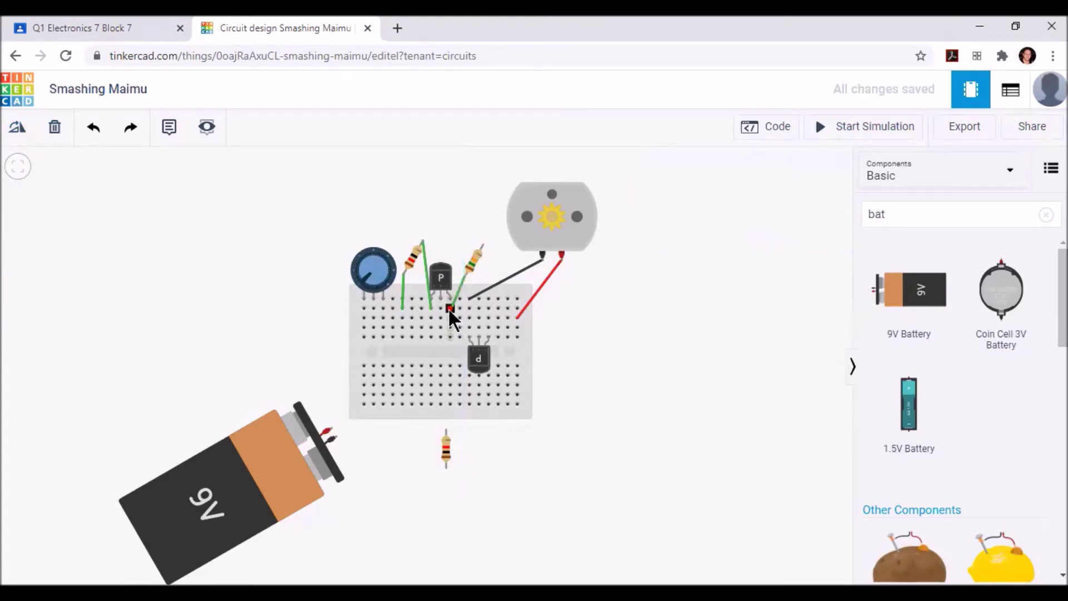
pyautogui.click(430, 336)
pyautogui.click(483, 245)
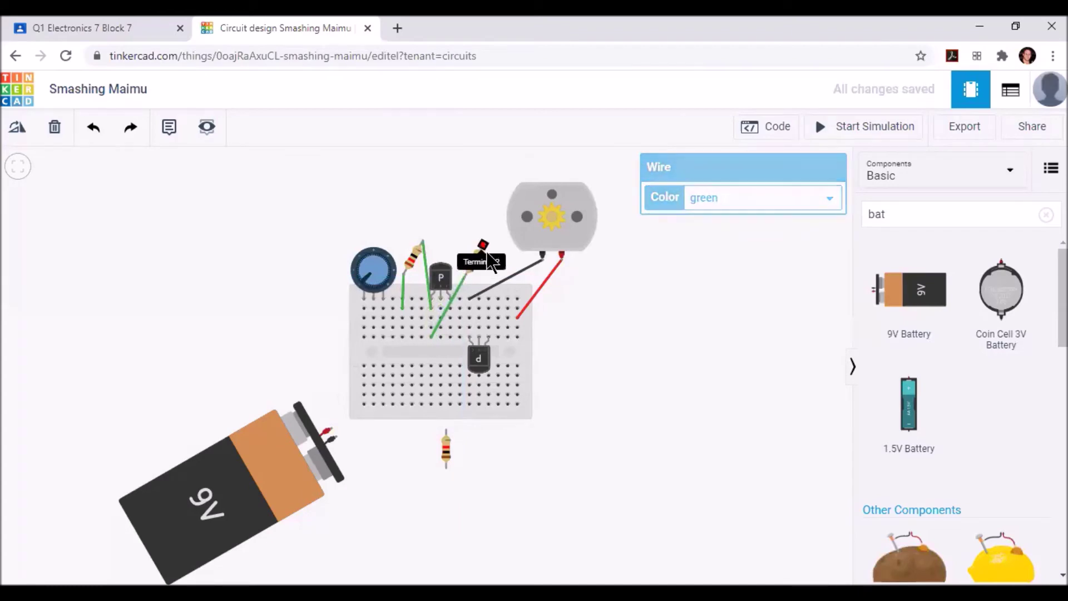
pyautogui.click(478, 306)
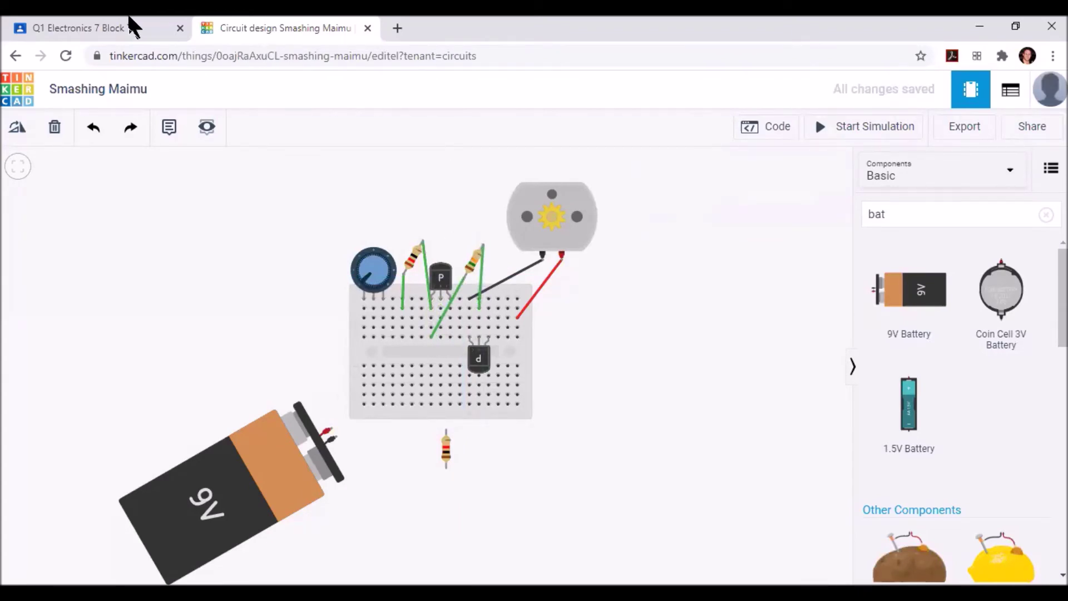
# Step: Rotate the 1 kΩ resistor horizontal on the breadboard's centre gap and wire its ends to row G of columns 3 and 13
pyautogui.click(105, 33)
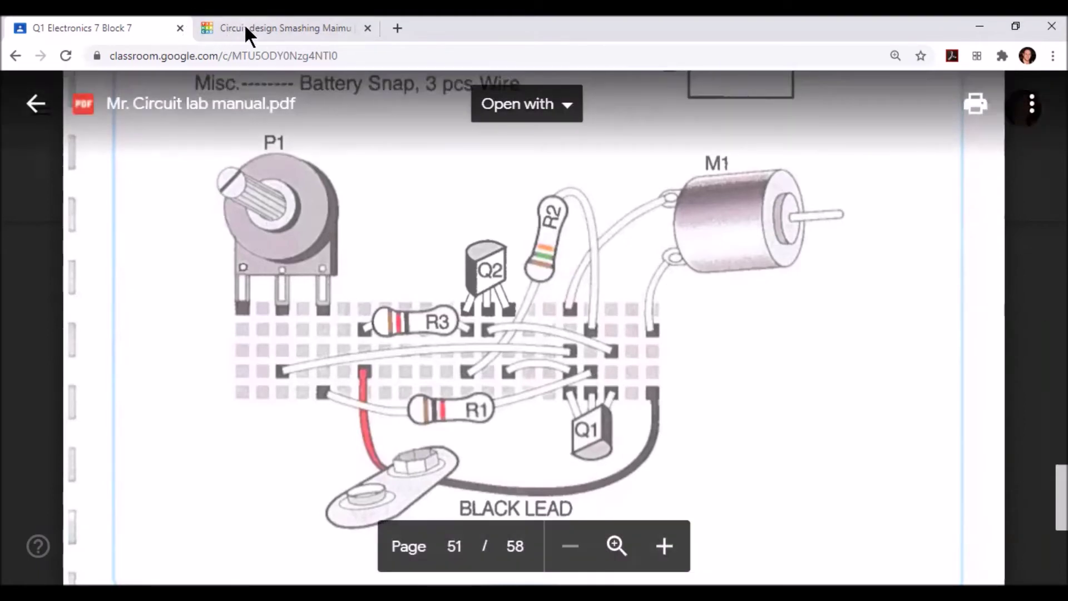
pyautogui.click(252, 28)
pyautogui.click(448, 452)
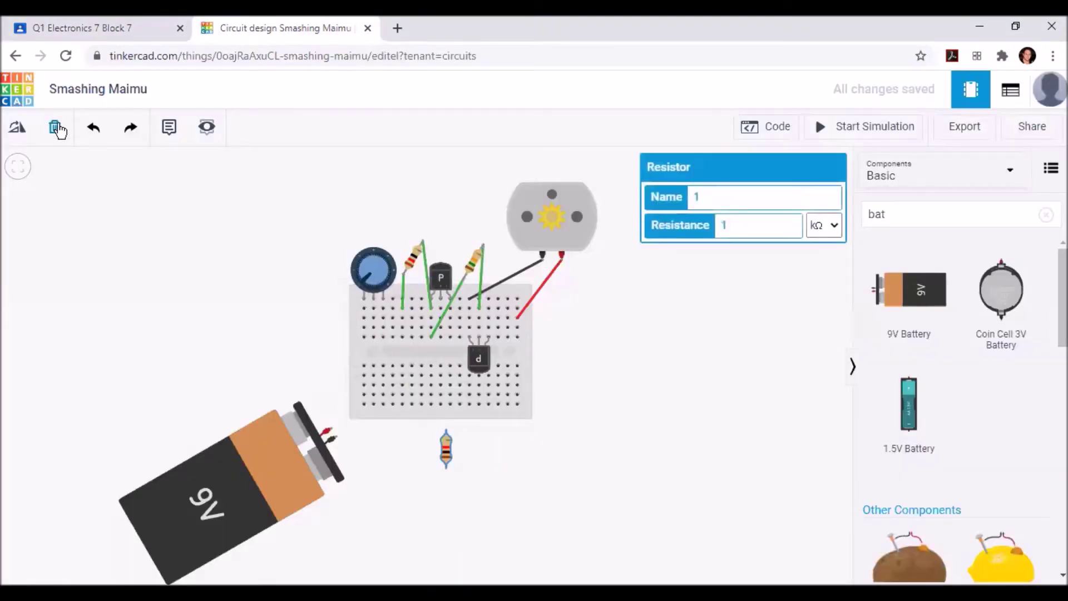
pyautogui.click(17, 127)
pyautogui.click(440, 353)
pyautogui.click(482, 332)
pyautogui.click(480, 325)
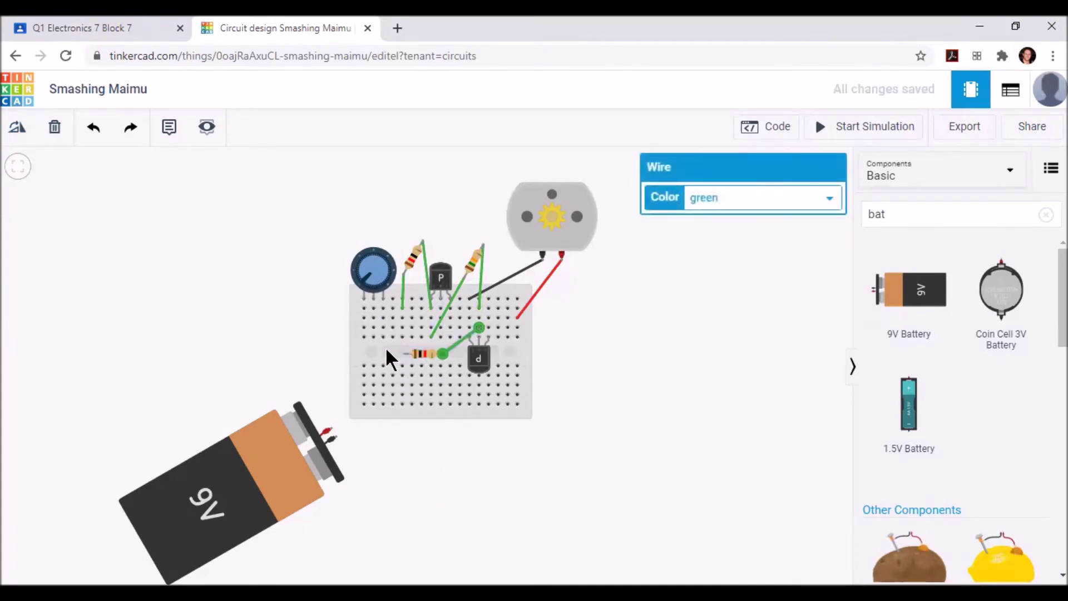
pyautogui.click(404, 356)
pyautogui.click(382, 326)
pyautogui.click(323, 167)
# Step: Check the manual's diagram and wire the upper transistor's middle-leg column at row I to column 14, row G
pyautogui.click(129, 25)
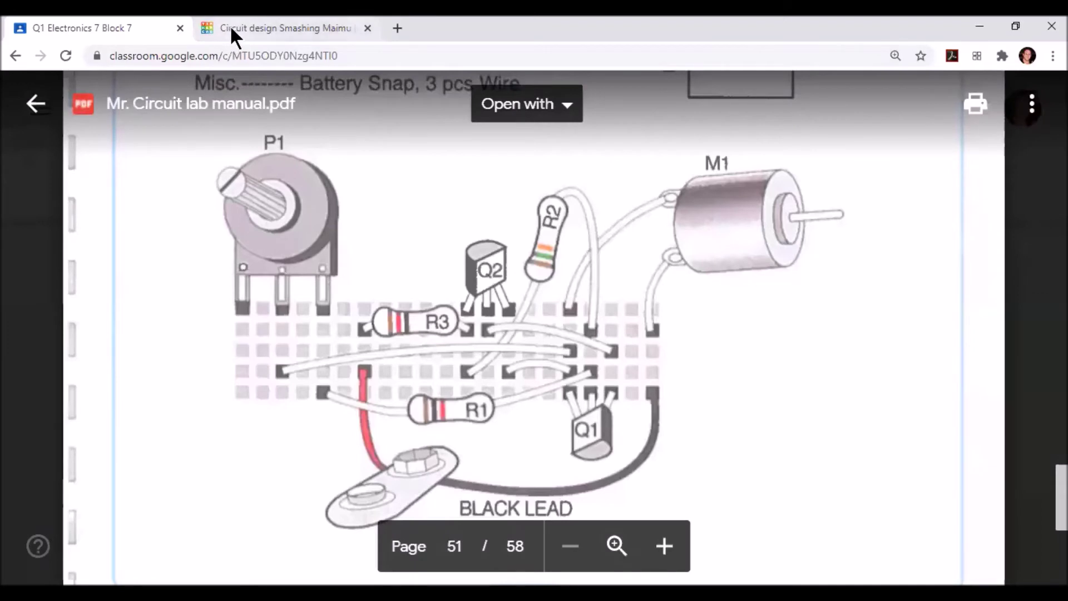
pyautogui.click(229, 27)
pyautogui.click(440, 308)
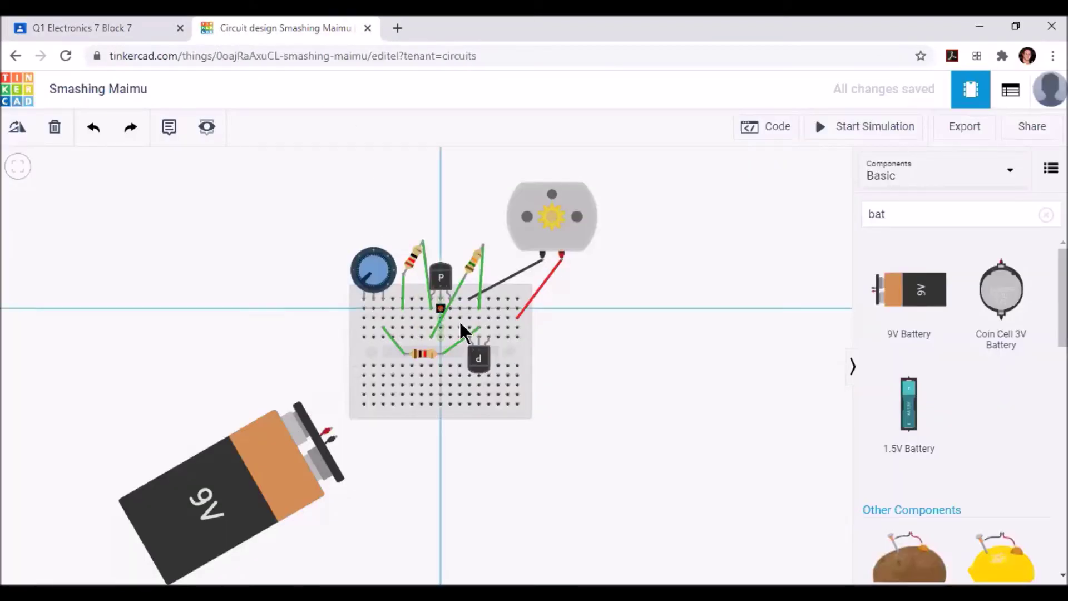
pyautogui.click(487, 326)
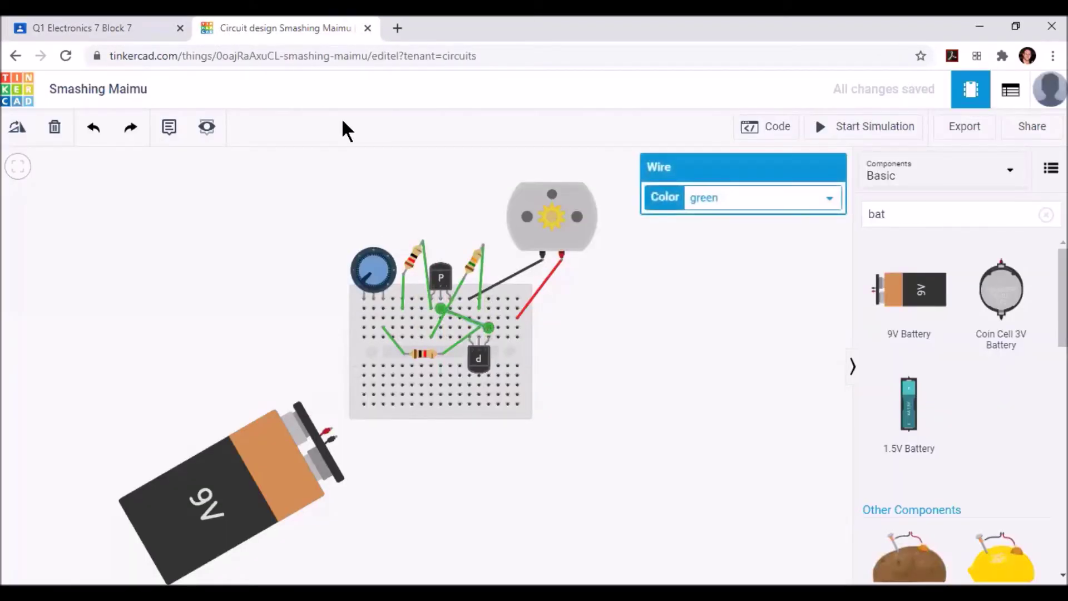
# Step: Connect columns 10 and 12 with a short green wire along row G, following the manual's diagram
pyautogui.click(122, 25)
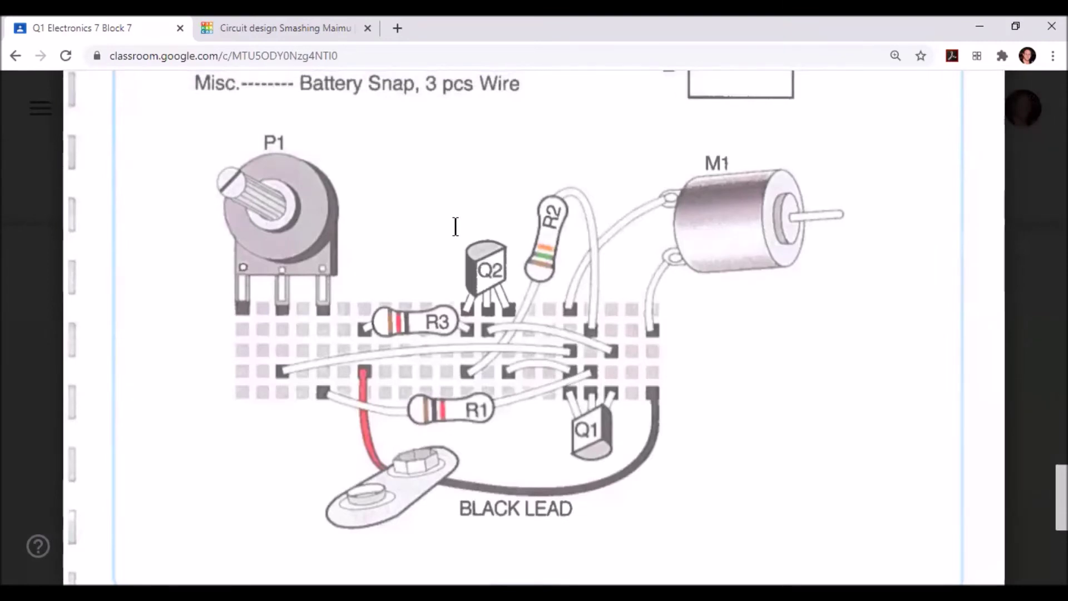
pyautogui.click(284, 22)
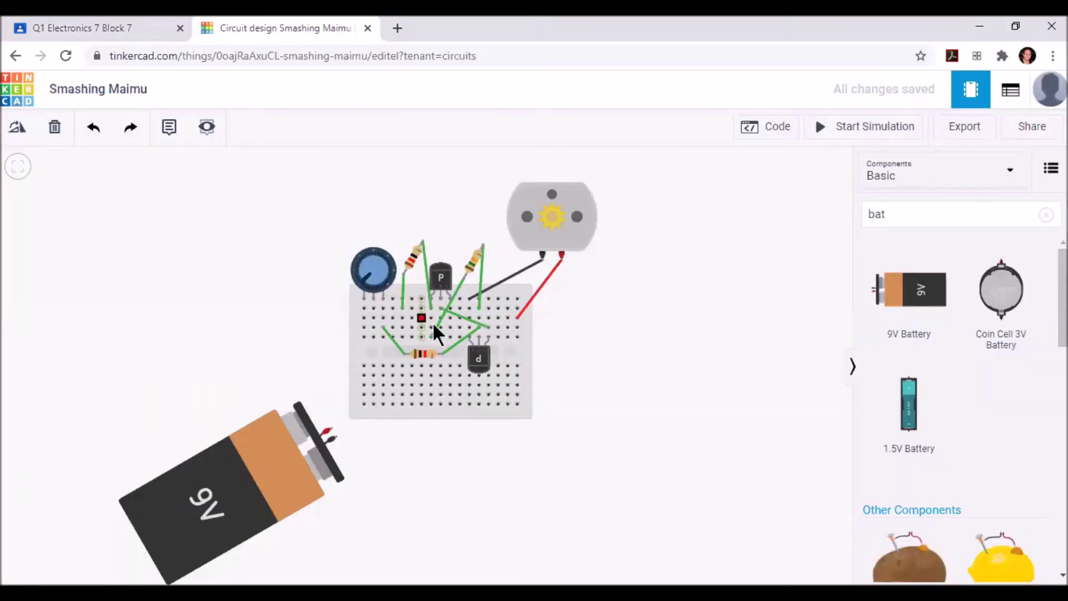
pyautogui.moveTo(448, 326); pyautogui.dragTo(469, 328)
pyautogui.click(335, 176)
# Step: Wire the potentiometer's middle-leg column at row H to column 12, row I, as the manual shows
pyautogui.click(122, 27)
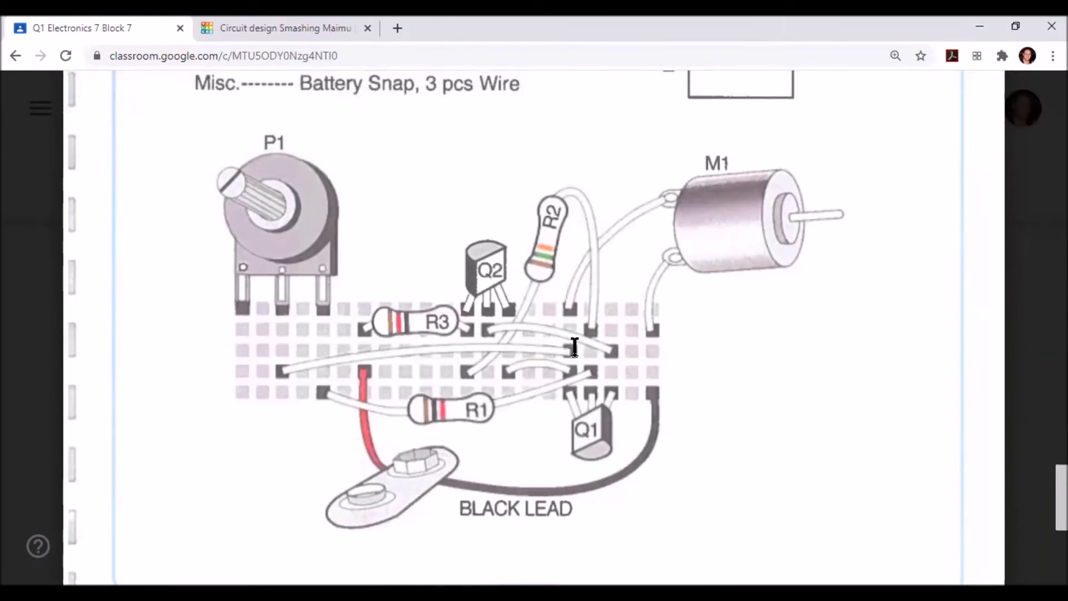
pyautogui.click(265, 27)
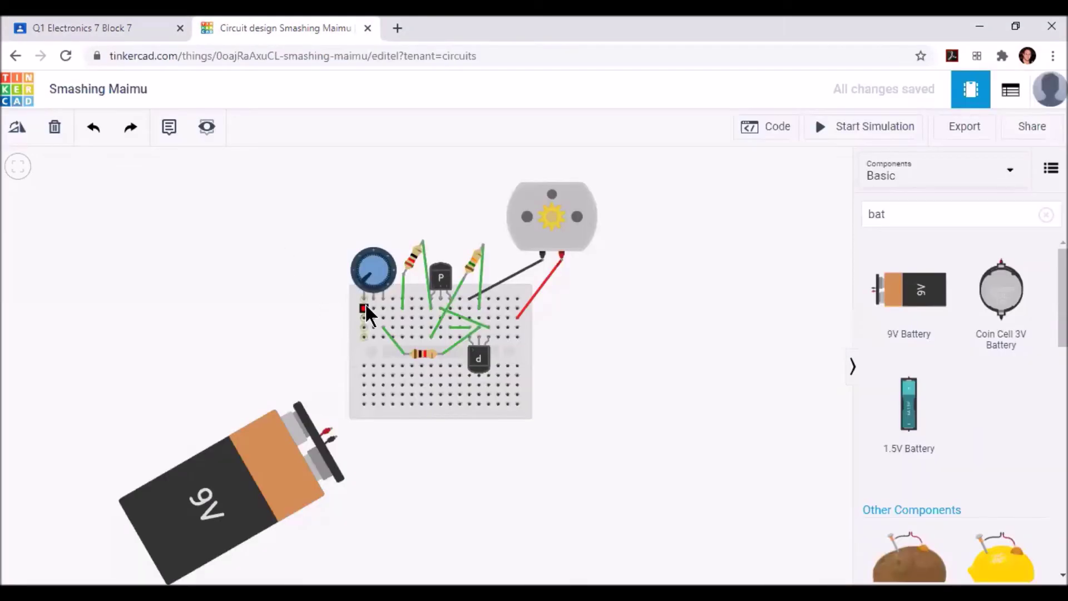
pyautogui.moveTo(462, 313); pyautogui.dragTo(469, 307)
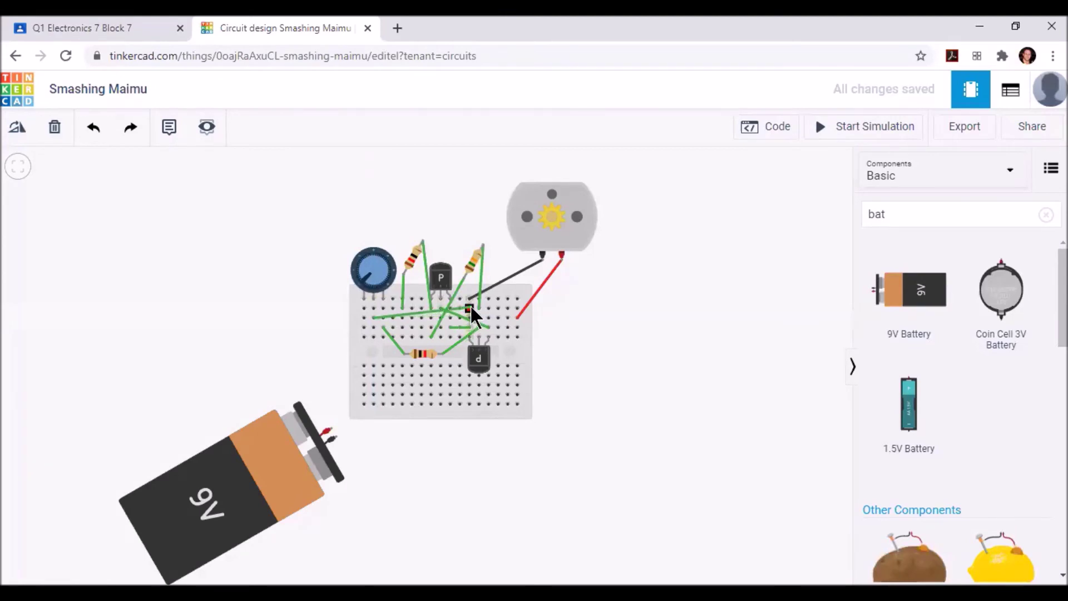
pyautogui.click(619, 389)
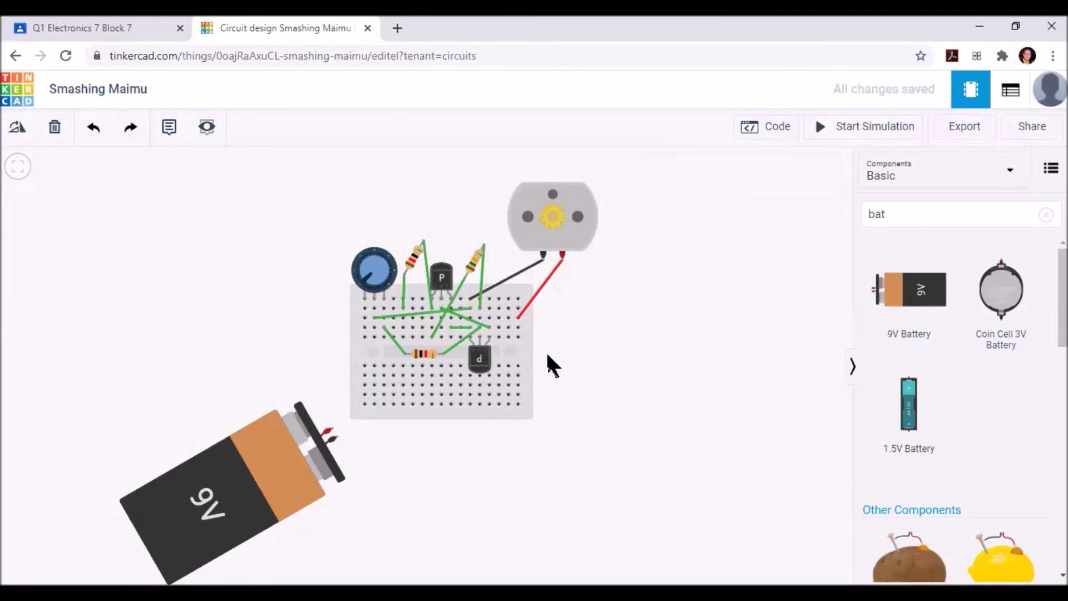
# Step: Connect the battery's negative terminal to column 17, row F, with a black wire routed around the breadboard's lower-right corner
pyautogui.click(128, 26)
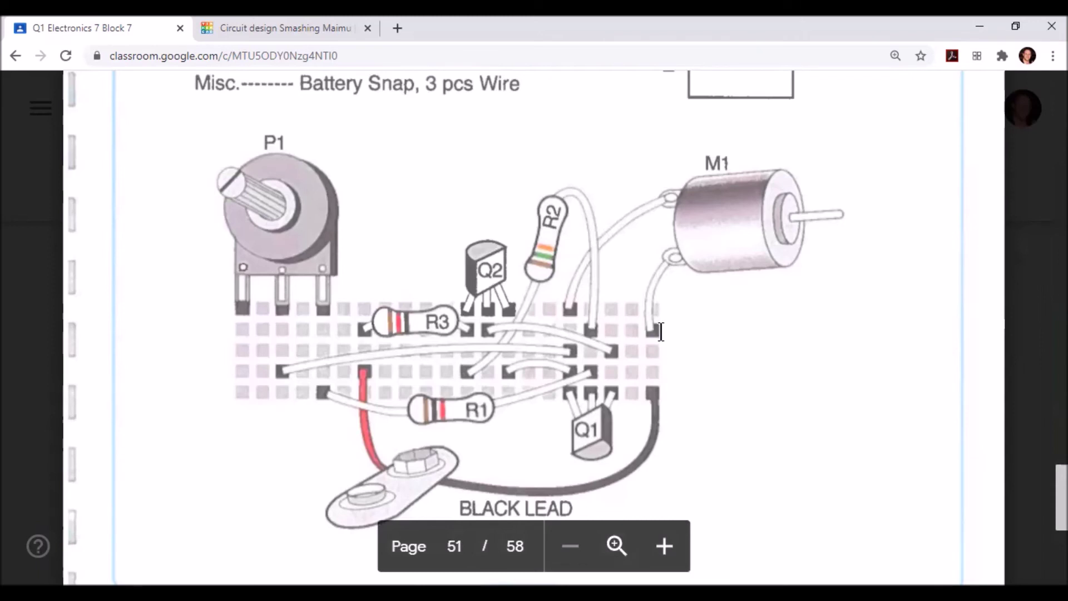
pyautogui.click(262, 30)
pyautogui.click(337, 440)
pyautogui.click(528, 433)
pyautogui.click(548, 343)
pyautogui.click(517, 337)
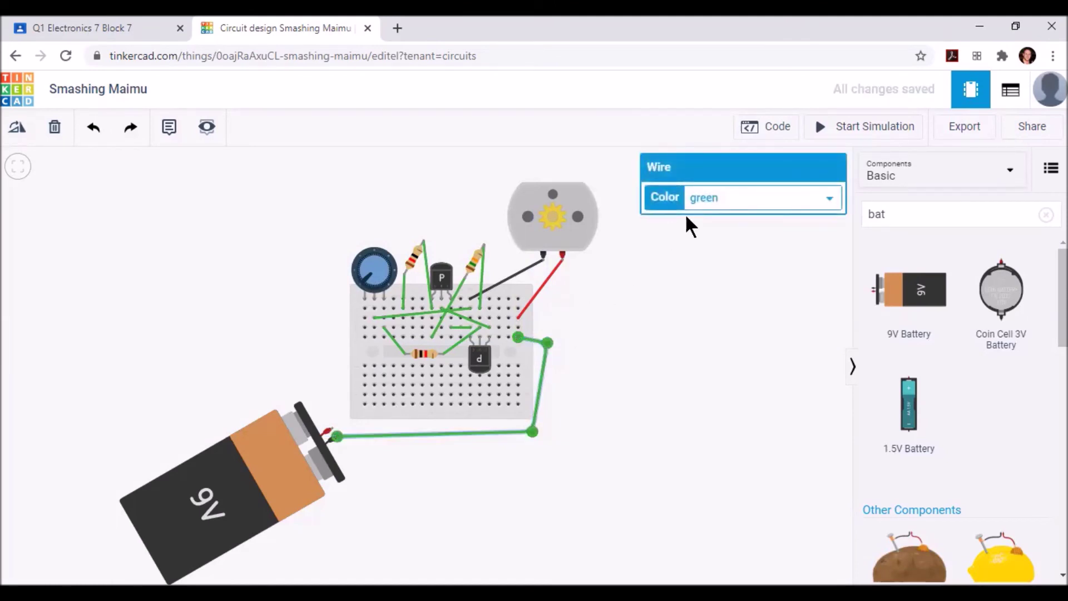
pyautogui.click(716, 198)
pyautogui.click(719, 215)
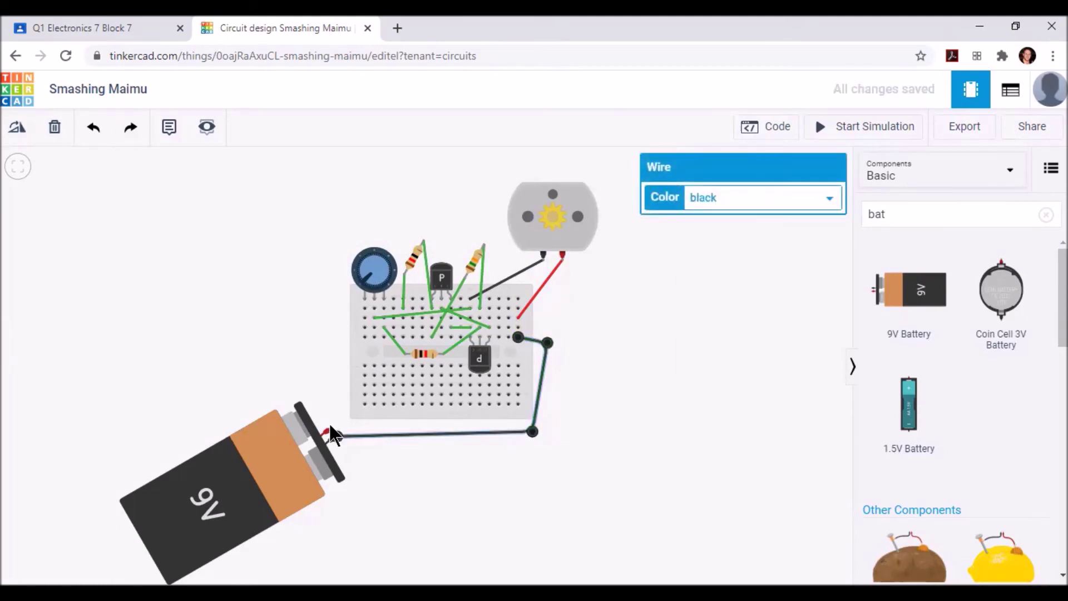
# Step: Connect the battery's positive terminal to column 5, row G, with a red wire, following the manual's diagram
pyautogui.click(148, 28)
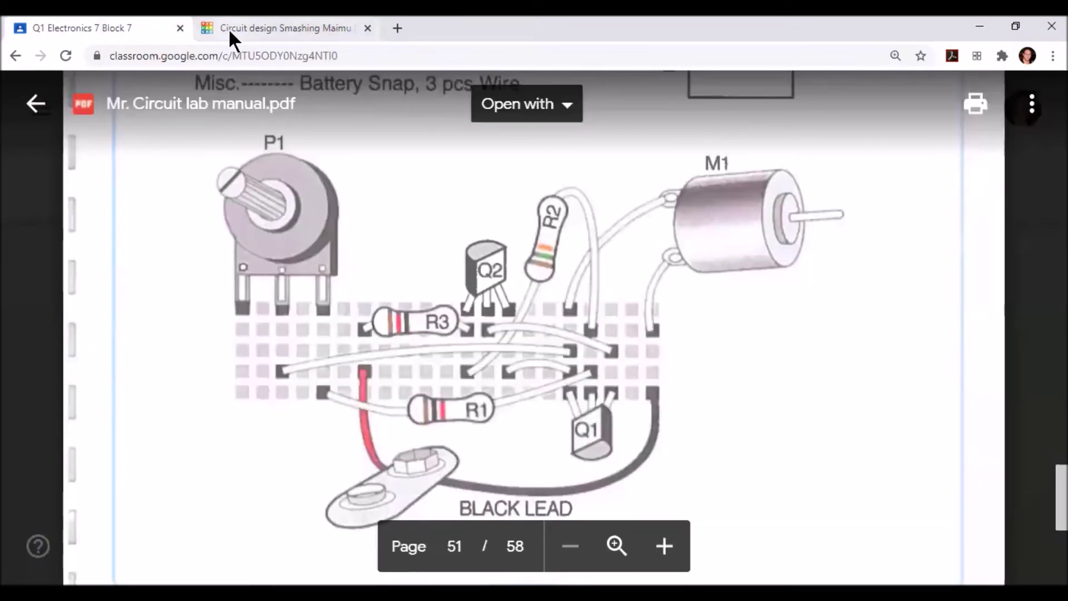
pyautogui.click(230, 31)
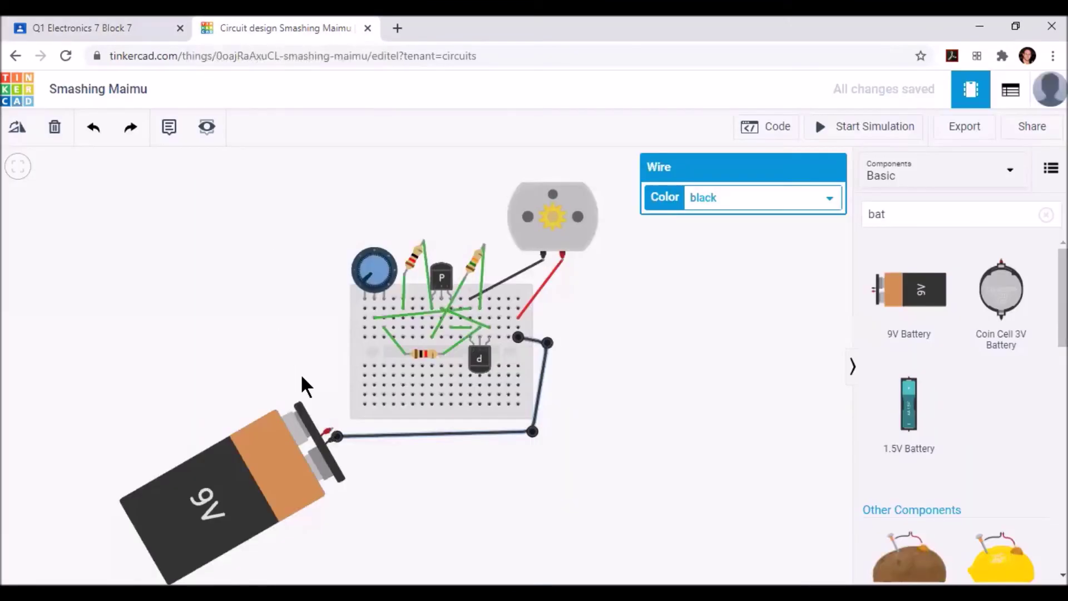
pyautogui.click(330, 430)
pyautogui.click(402, 325)
pyautogui.click(737, 198)
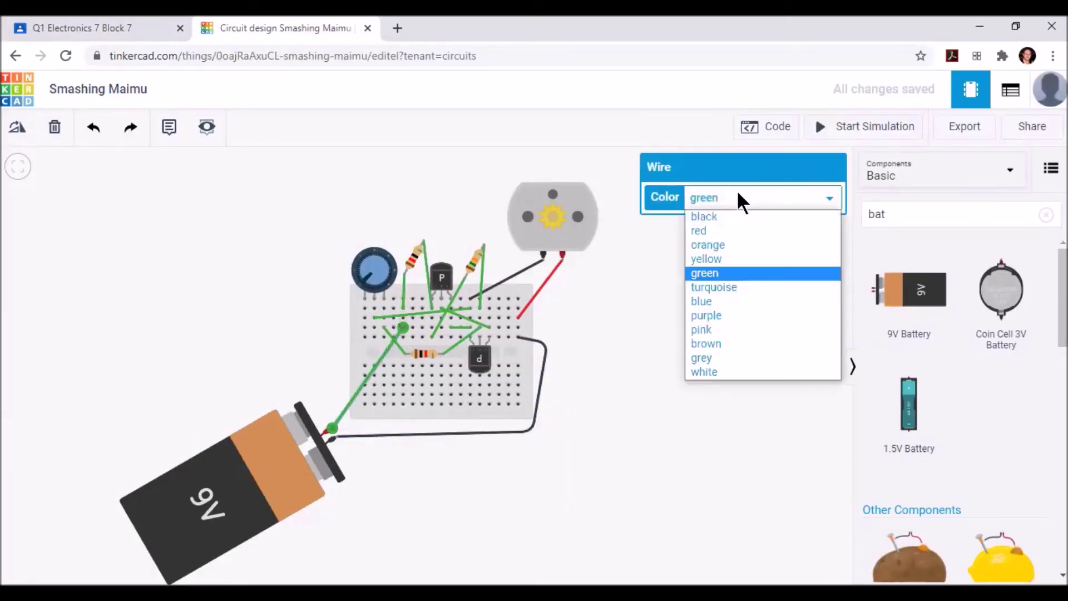
pyautogui.click(717, 231)
pyautogui.click(712, 350)
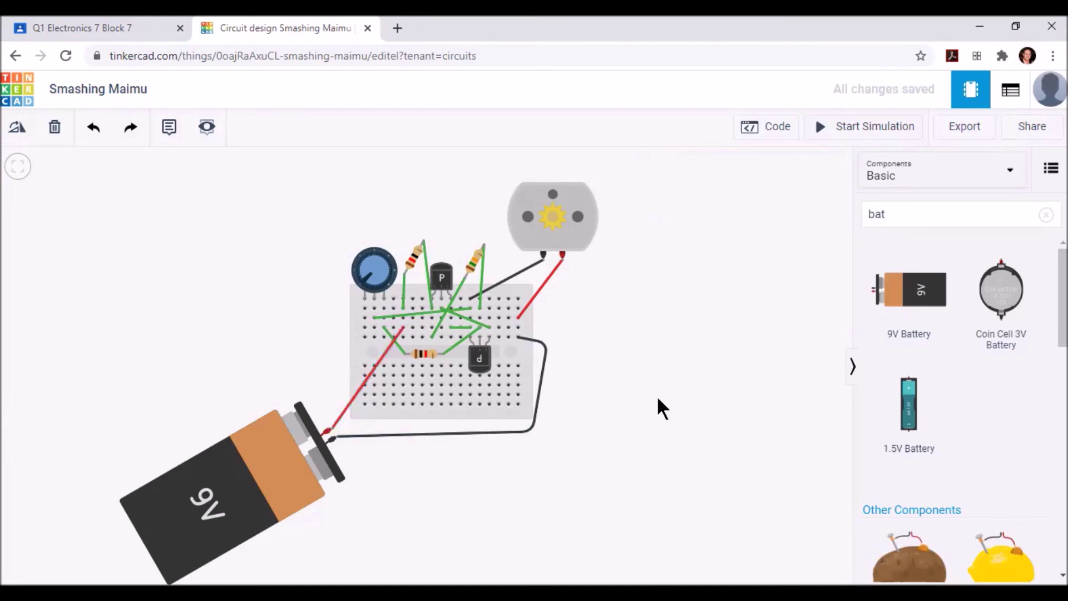
# Step: Compare the finished wiring with the manual, start the simulation and examine the motor's speed
pyautogui.click(73, 37)
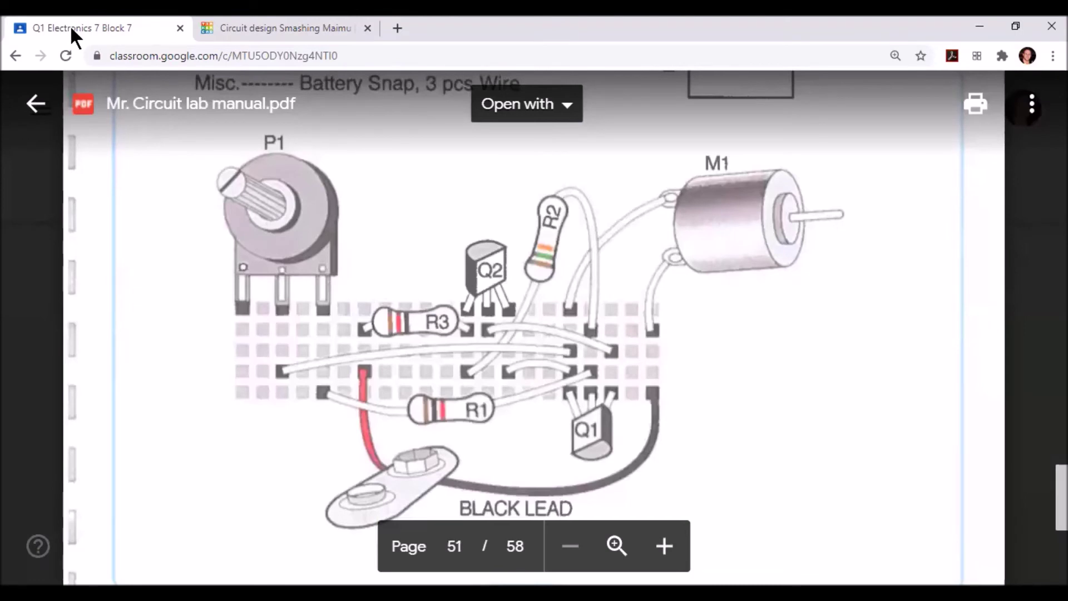
pyautogui.click(286, 30)
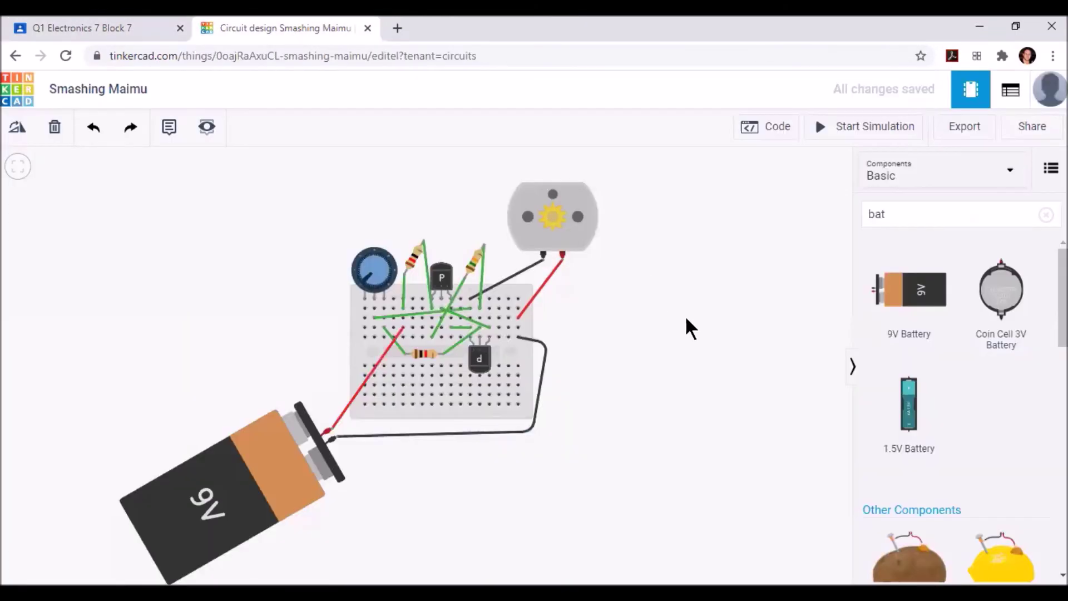
pyautogui.click(829, 133)
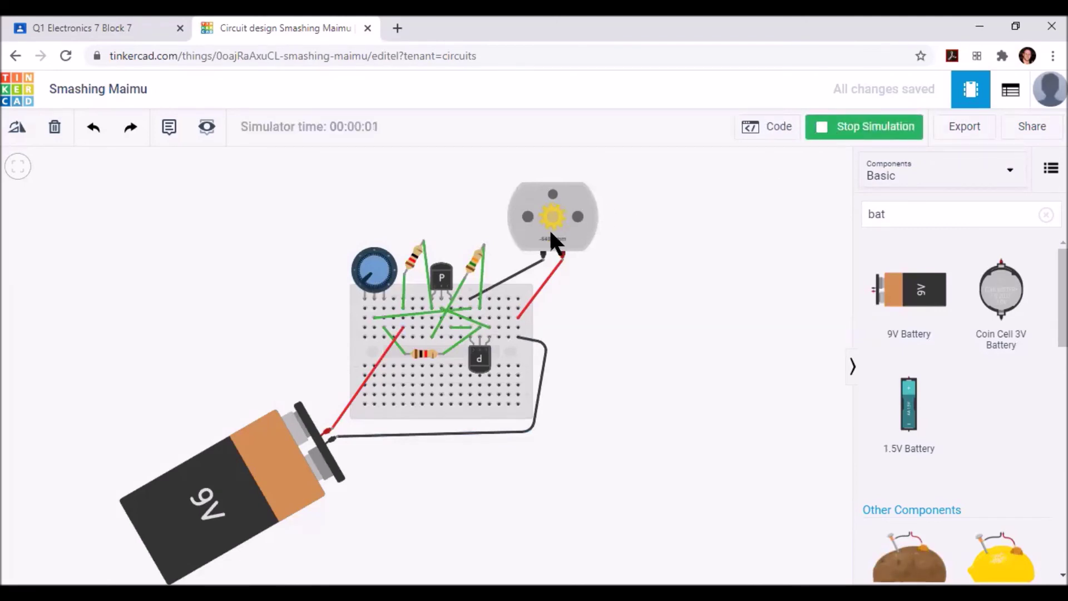
pyautogui.scroll(5, 551, 236)
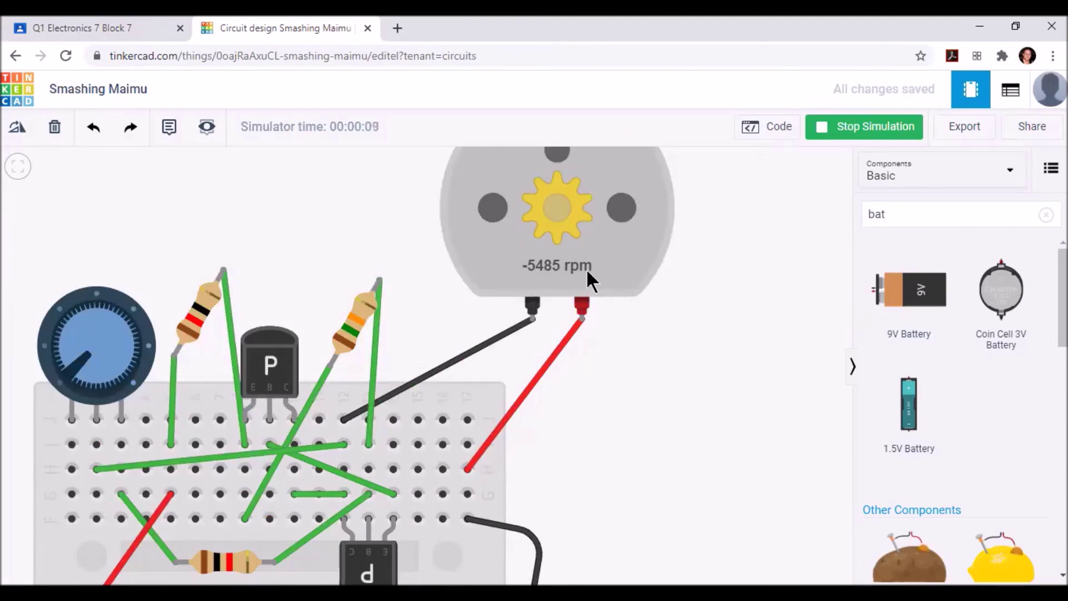
pyautogui.scroll(-1, 590, 306)
# Step: Turn the potentiometer knob to its maximum, back to its minimum and up to the middle to test the motor's speed control
pyautogui.moveTo(119, 365); pyautogui.dragTo(178, 378)
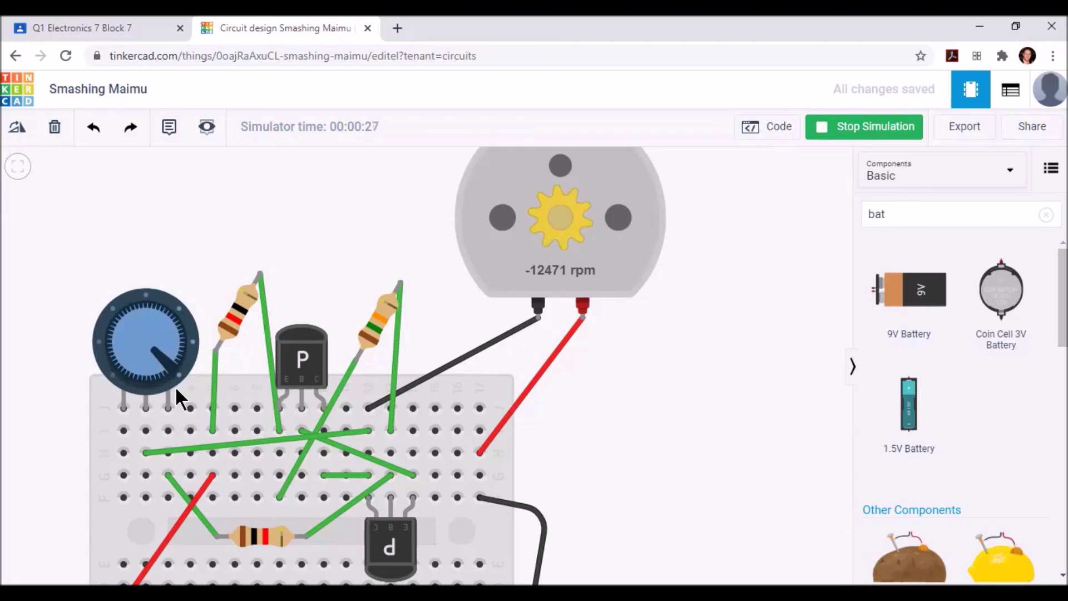
pyautogui.moveTo(175, 386); pyautogui.dragTo(135, 357)
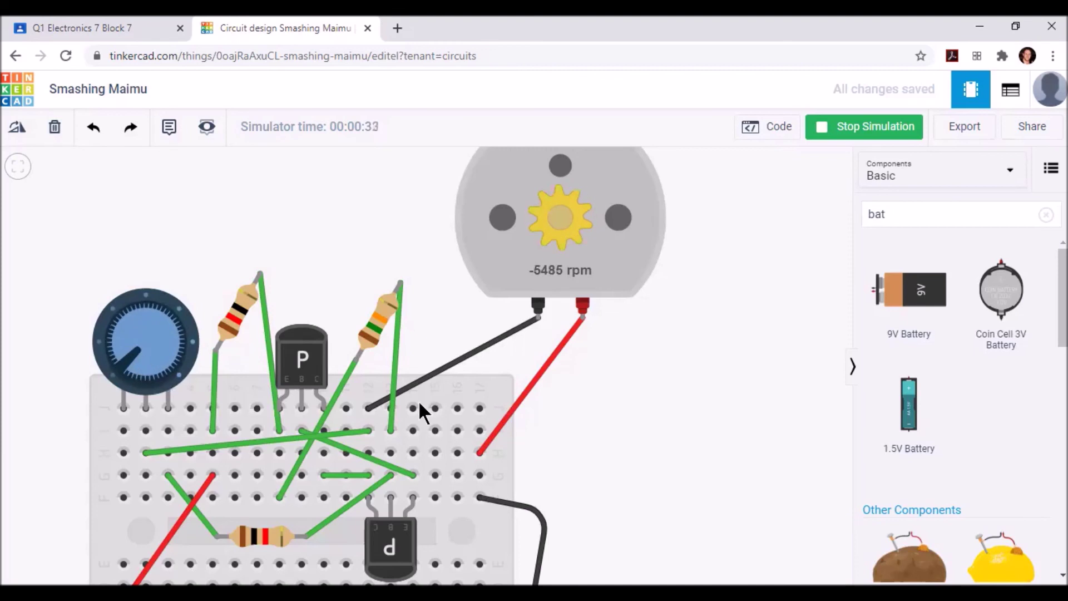
pyautogui.scroll(1, 544, 439)
pyautogui.scroll(-2, 545, 439)
pyautogui.moveTo(298, 382); pyautogui.dragTo(413, 307)
pyautogui.scroll(-1, 412, 306)
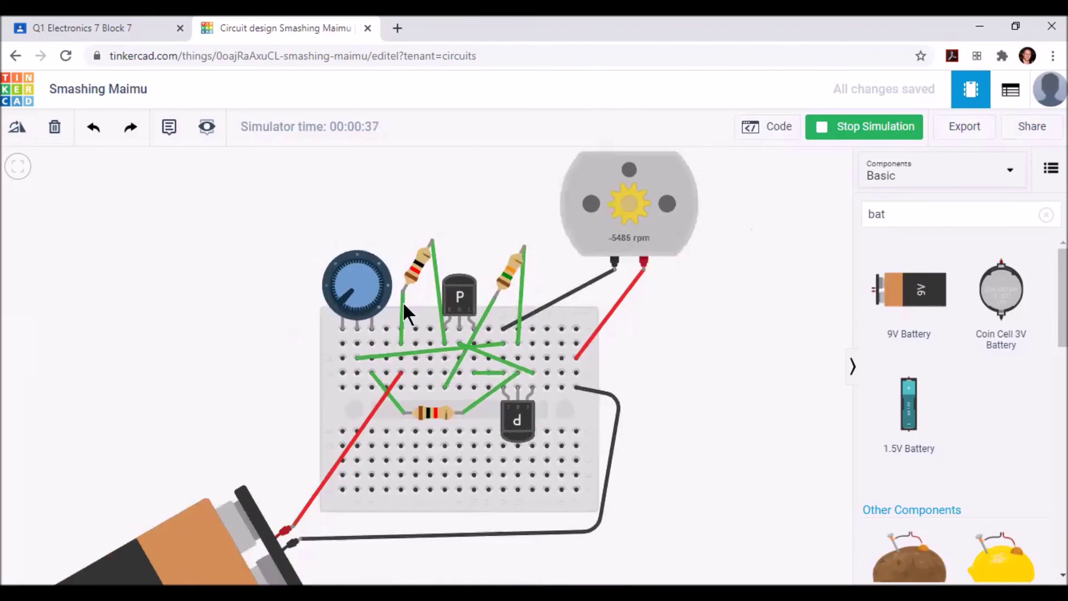
pyautogui.moveTo(346, 299); pyautogui.dragTo(357, 271)
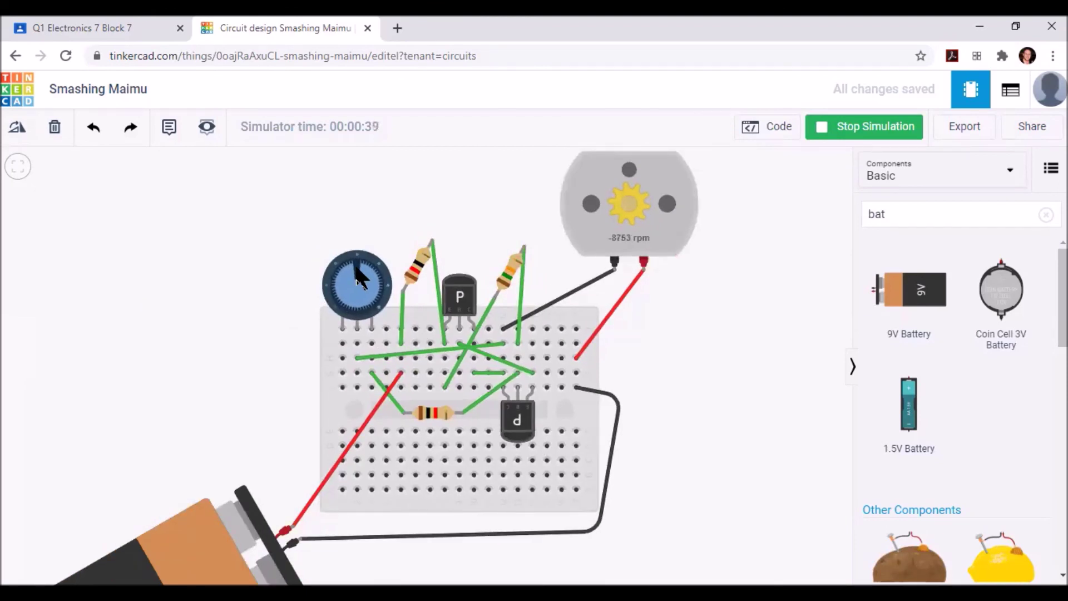